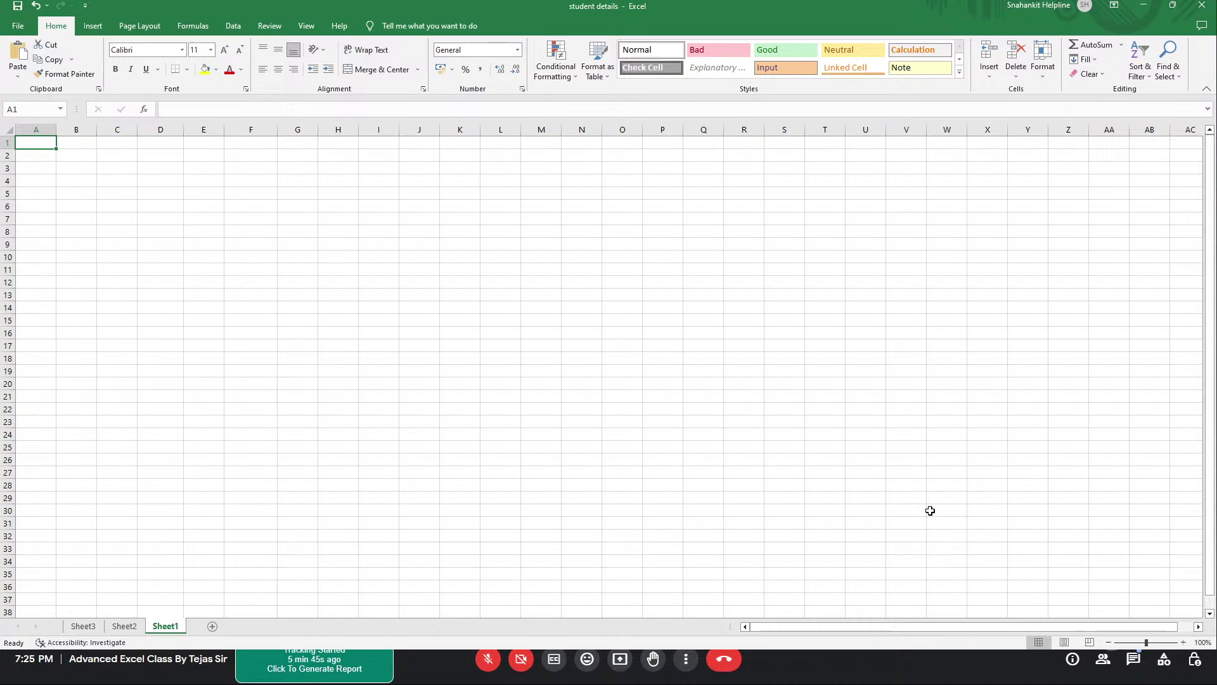
# Unmute the microphone in the meeting call and return to the blank Excel worksheet
pyautogui.hotkey('alt', 'Tab')
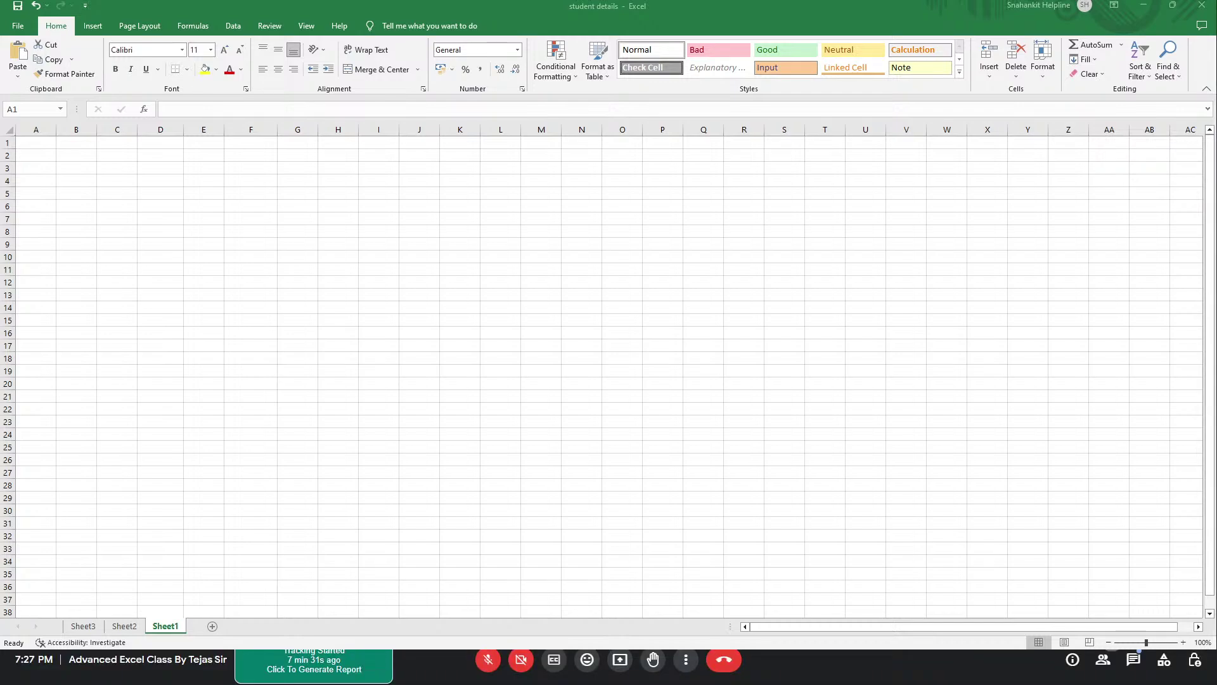
pyautogui.hotkey('ctrl', 'd')
pyautogui.click(930, 510)
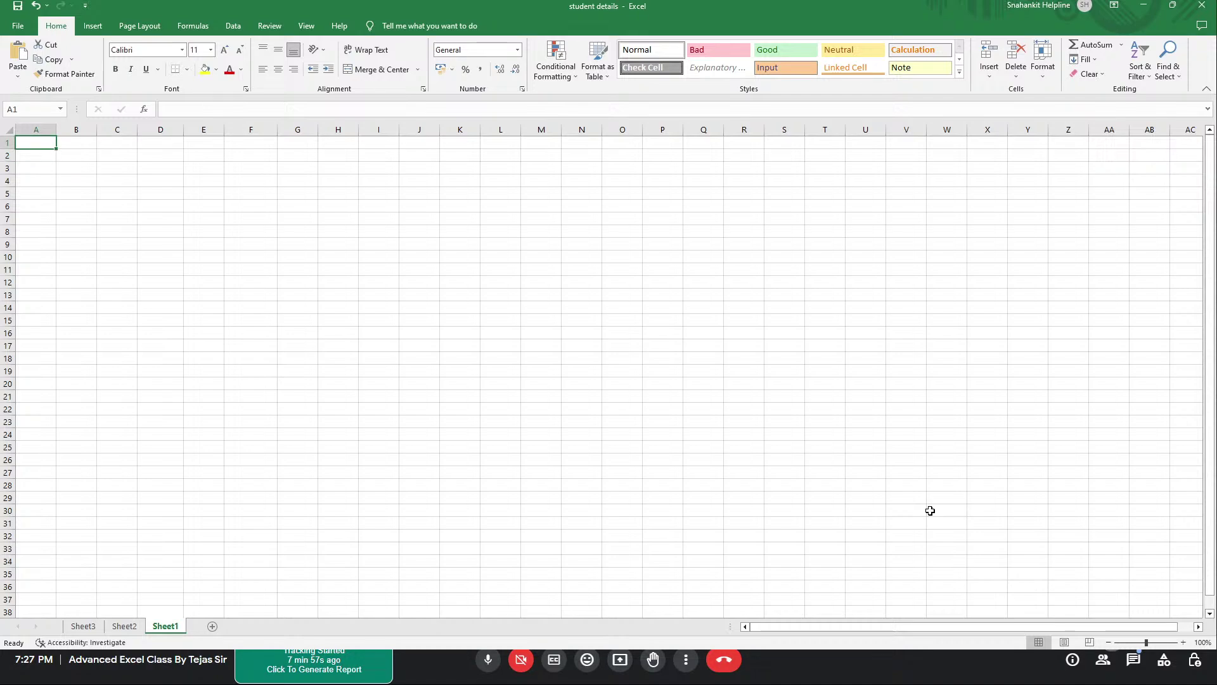
# Enter a sample first name in lowercase in cell A1 of Sheet1
pyautogui.write('tejas')
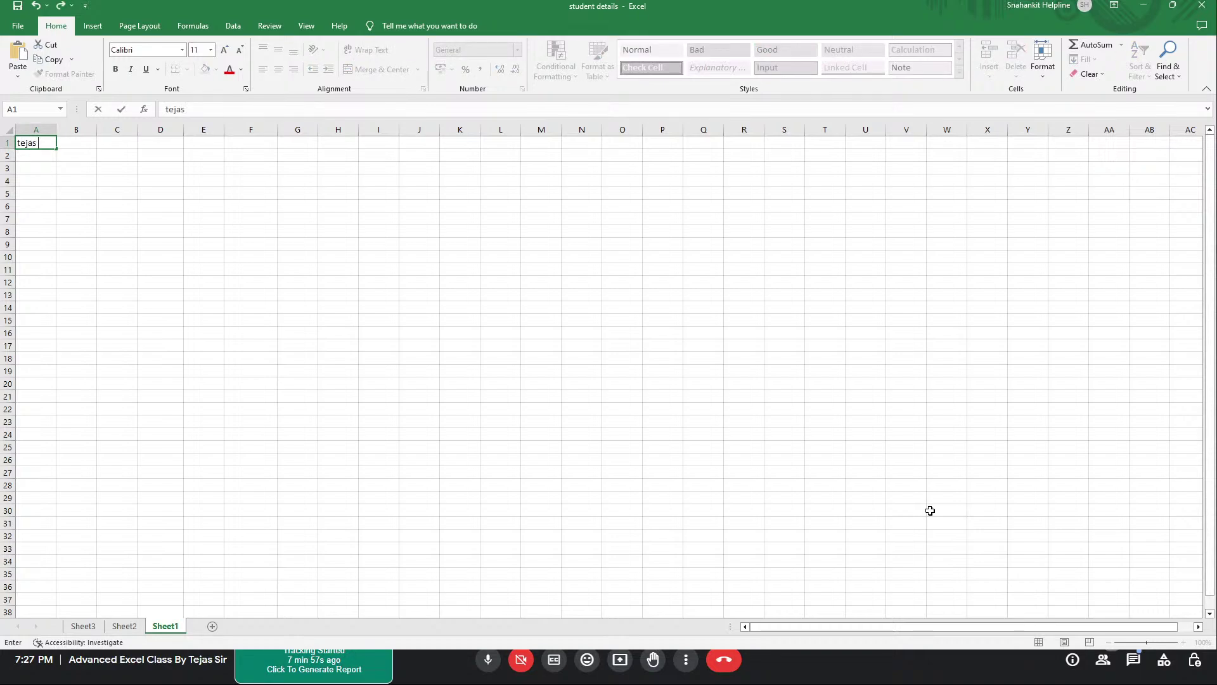
pyautogui.press('BackSpace')
pyautogui.press('BackSpace')
pyautogui.press('BackSpace')
pyautogui.press('BackSpace')
pyautogui.write('tejas')
pyautogui.press('Return')
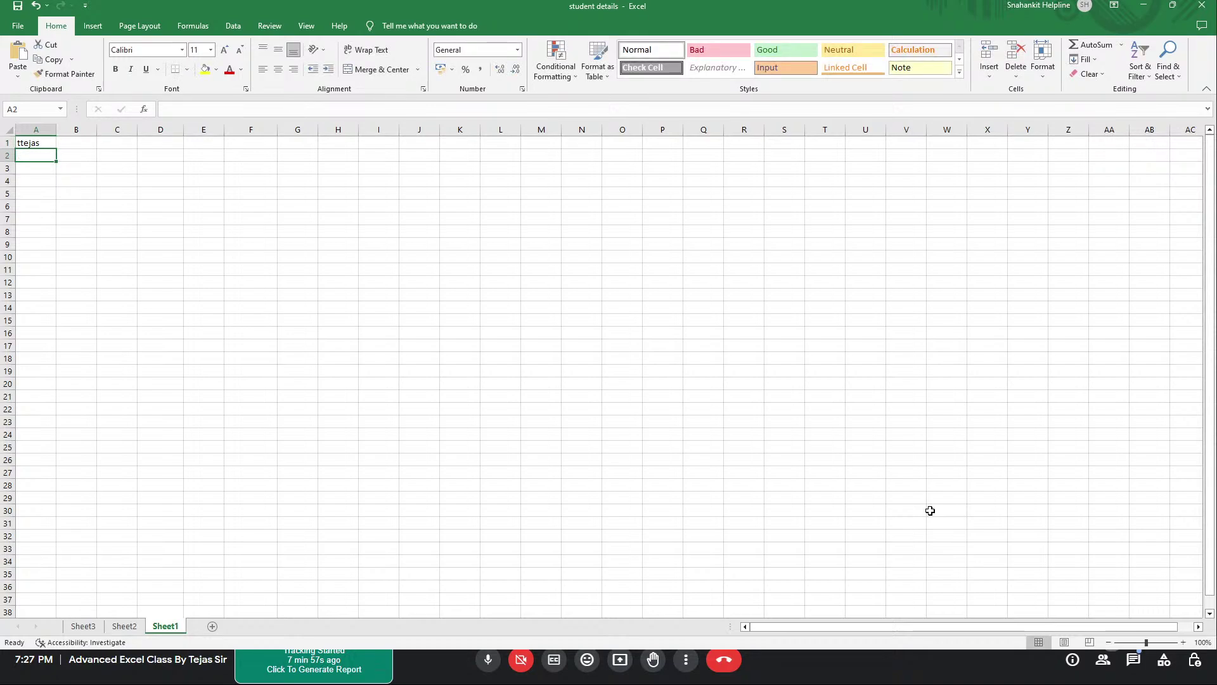
# Enter a second sample first name, containing "ch", in lowercase in cell A2
pyautogui.write('pr')
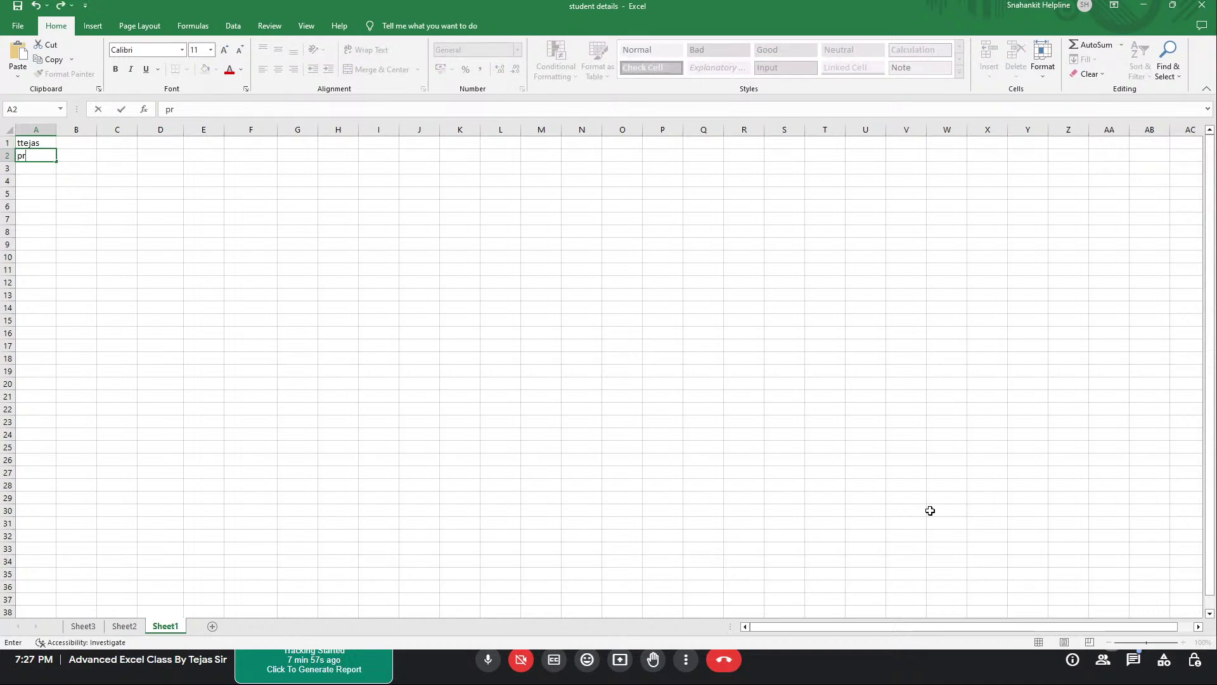
pyautogui.press('BackSpace')
pyautogui.press('BackSpace')
pyautogui.write('prac')
pyautogui.press('Tab')
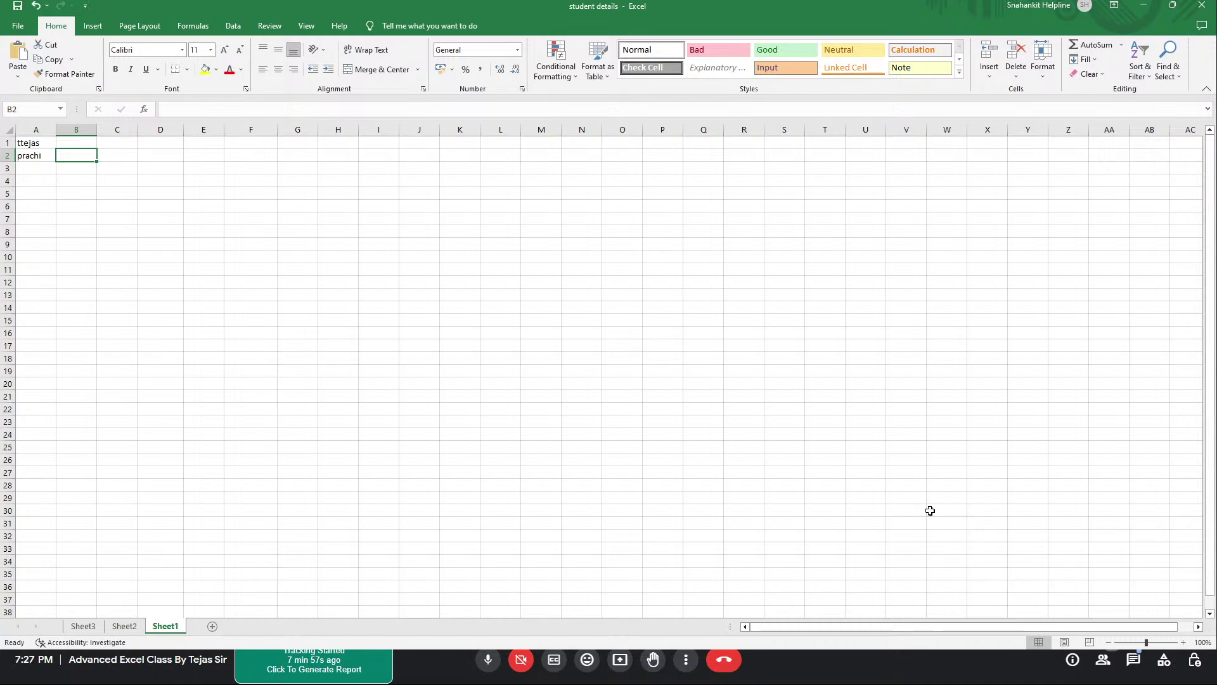
# Enter the formula =FIND("ch",A2) in cell B2 to locate "ch" in the name
pyautogui.write('=')
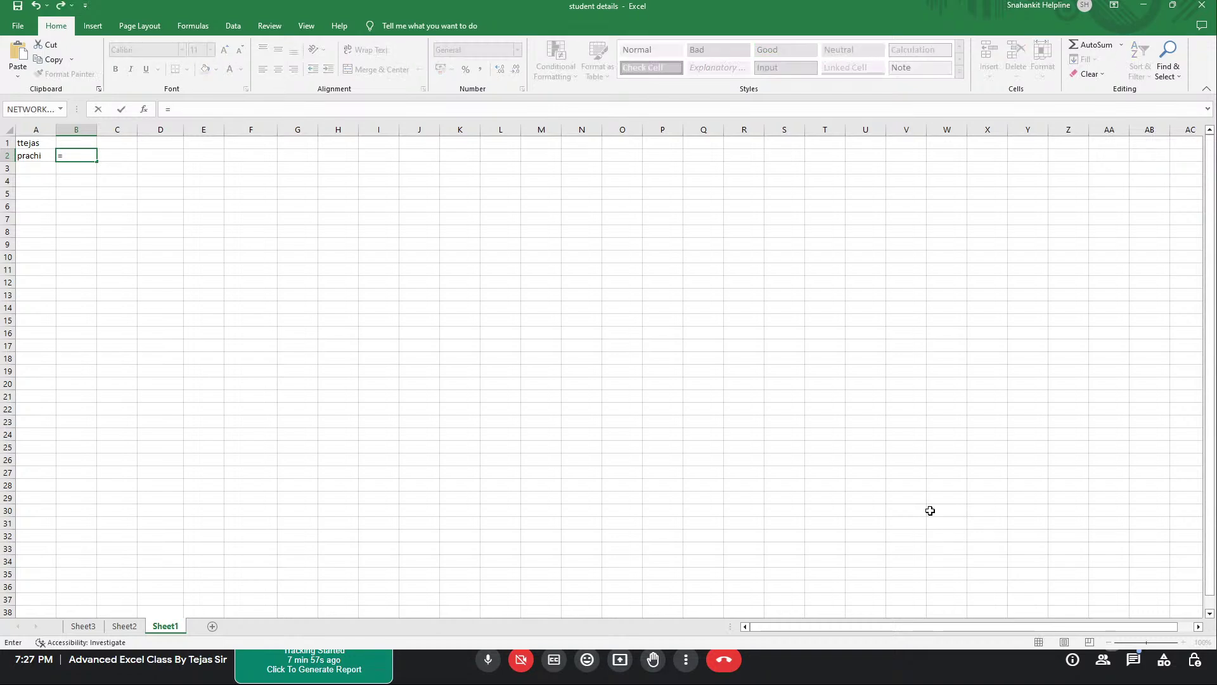
pyautogui.write('find')
pyautogui.write('("ch",a2')
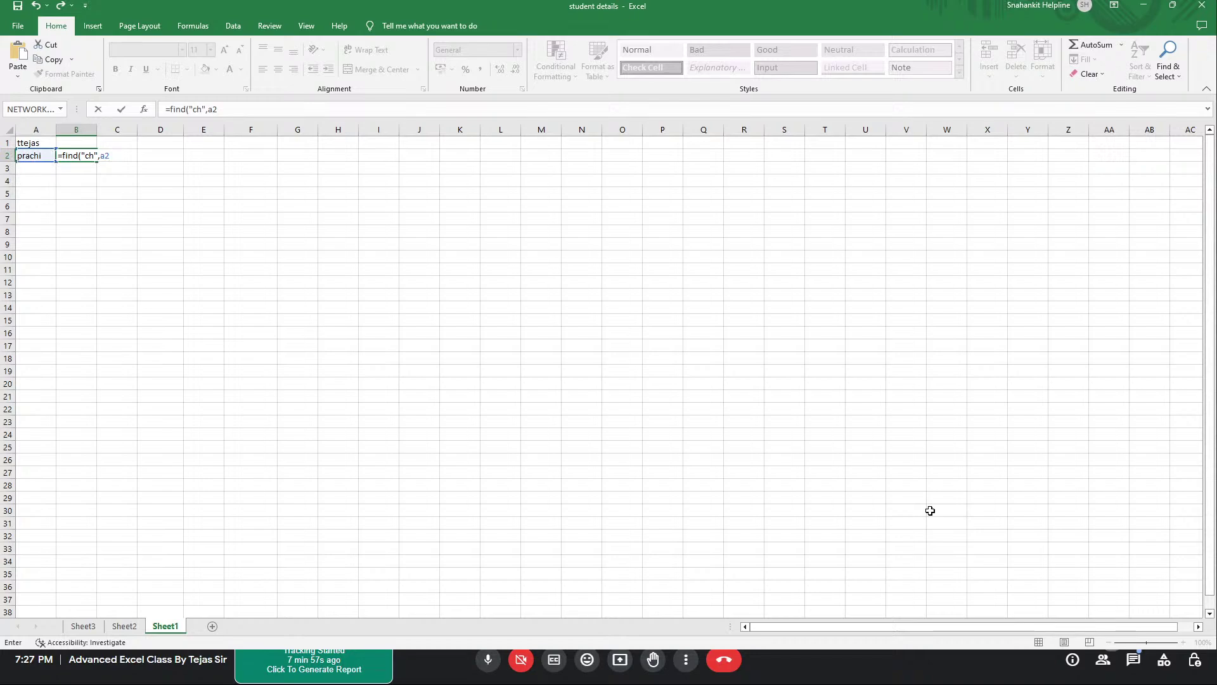
pyautogui.write(')')
pyautogui.press('Return')
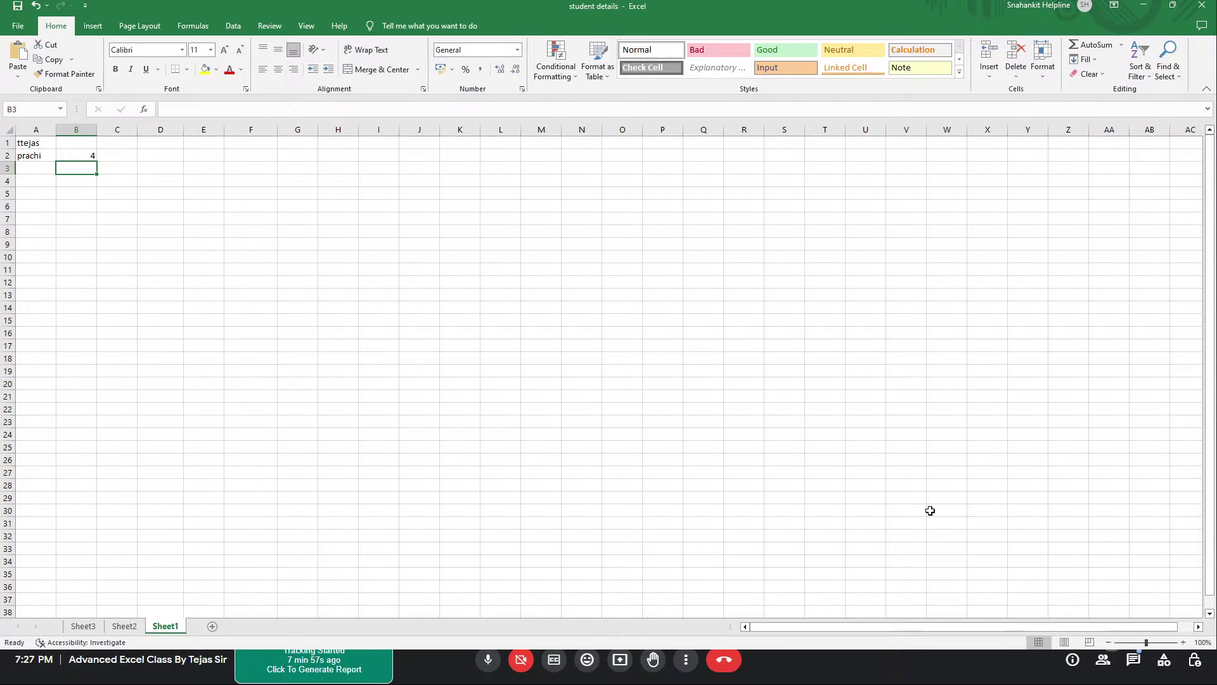
# Retype the name in cell A2 entirely in uppercase to test the case sensitivity of FIND
pyautogui.press('Right')
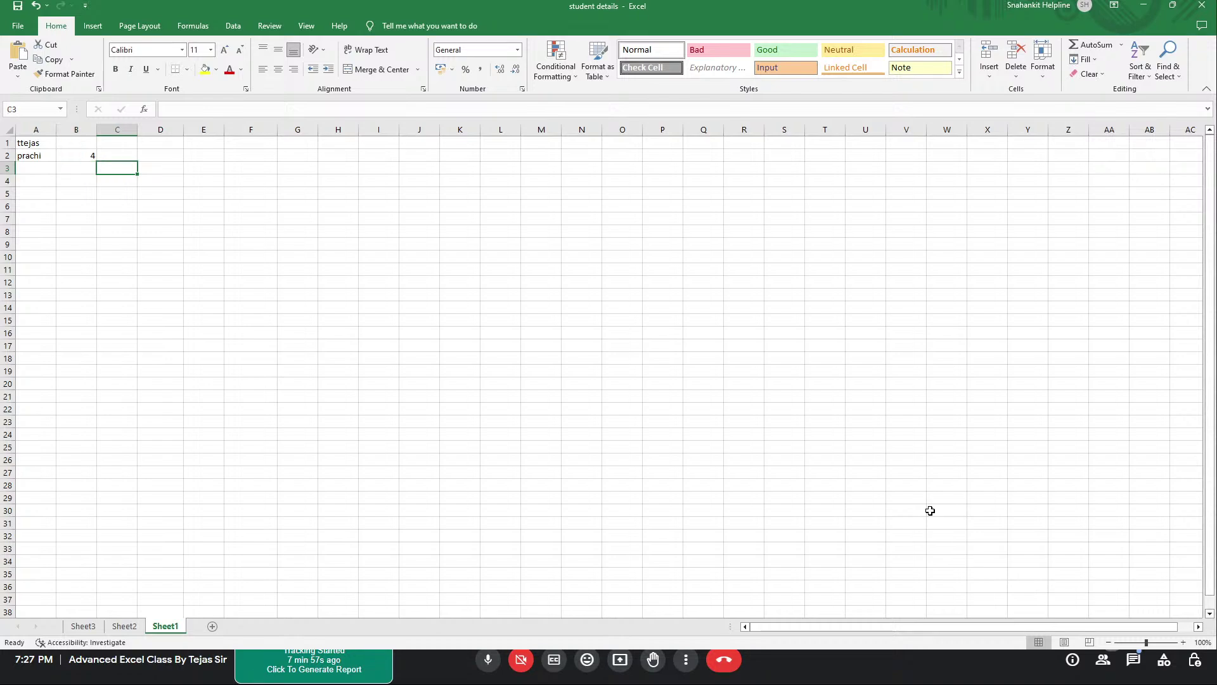
pyautogui.press('Left')
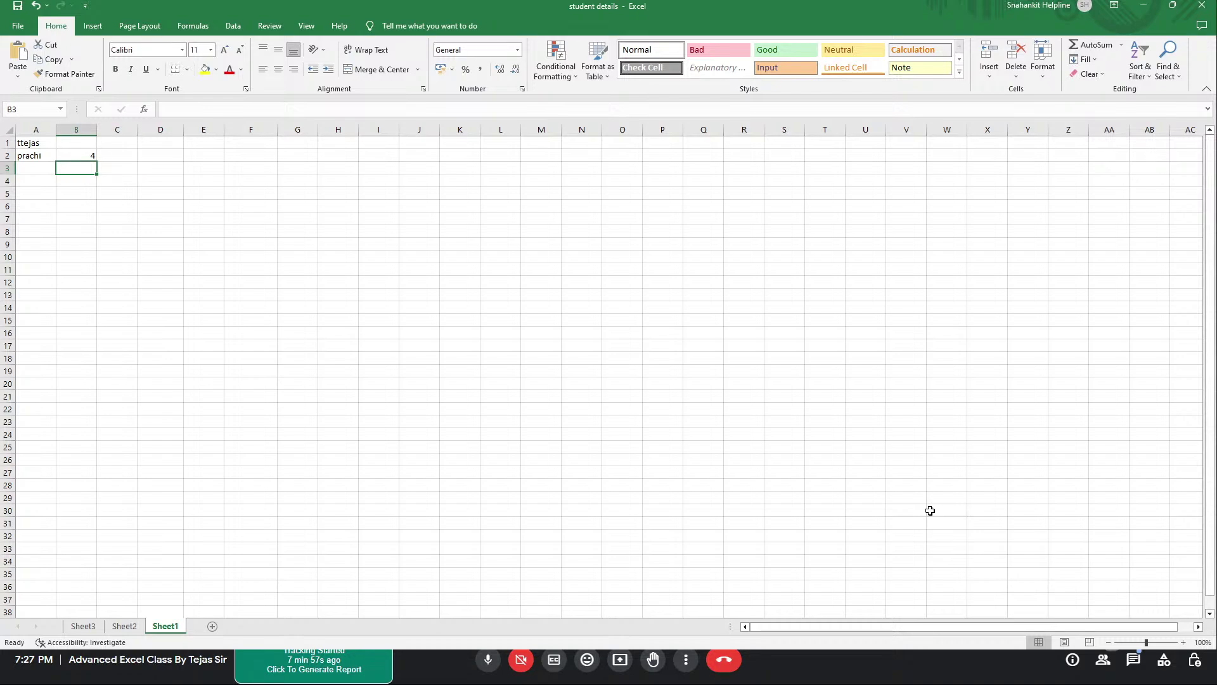
pyautogui.press('Left')
pyautogui.press('Right')
pyautogui.press('Up')
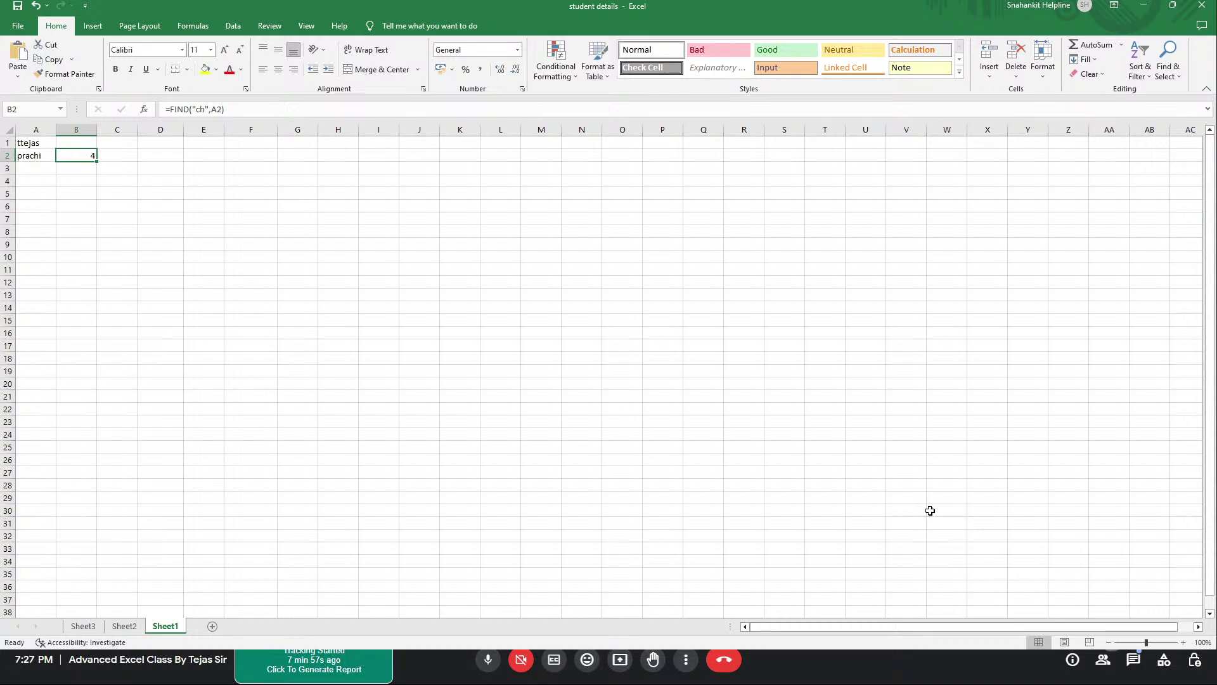
pyautogui.press('Left')
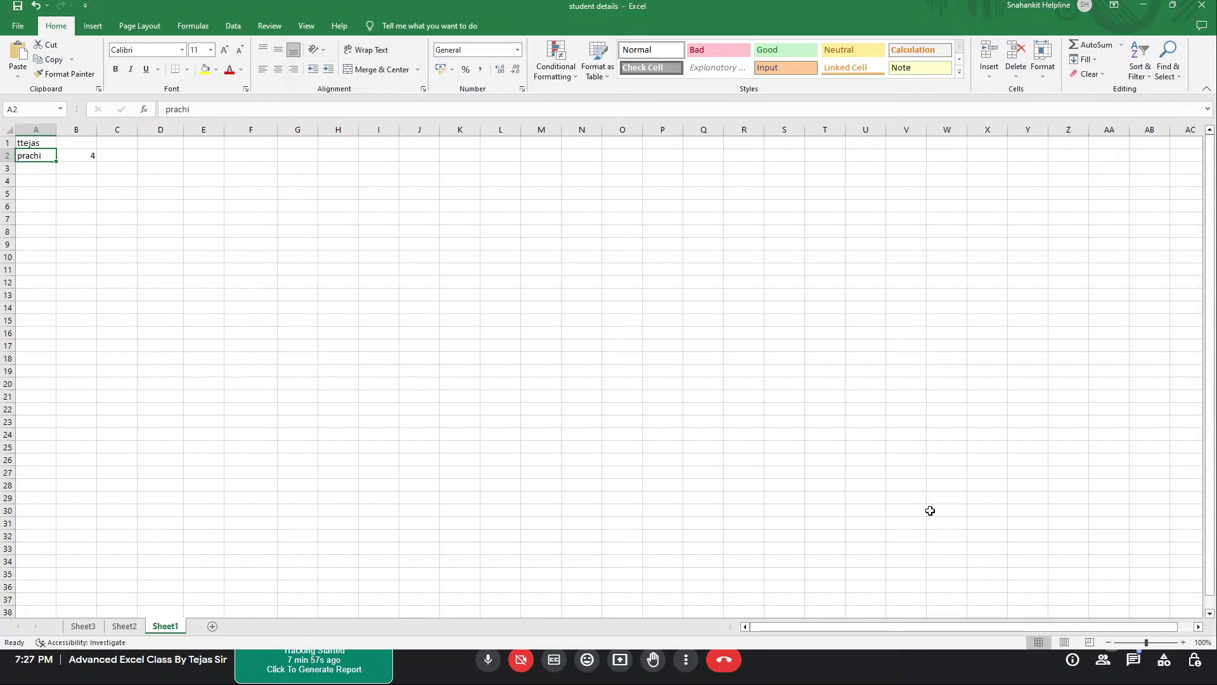
pyautogui.write('PRACHI')
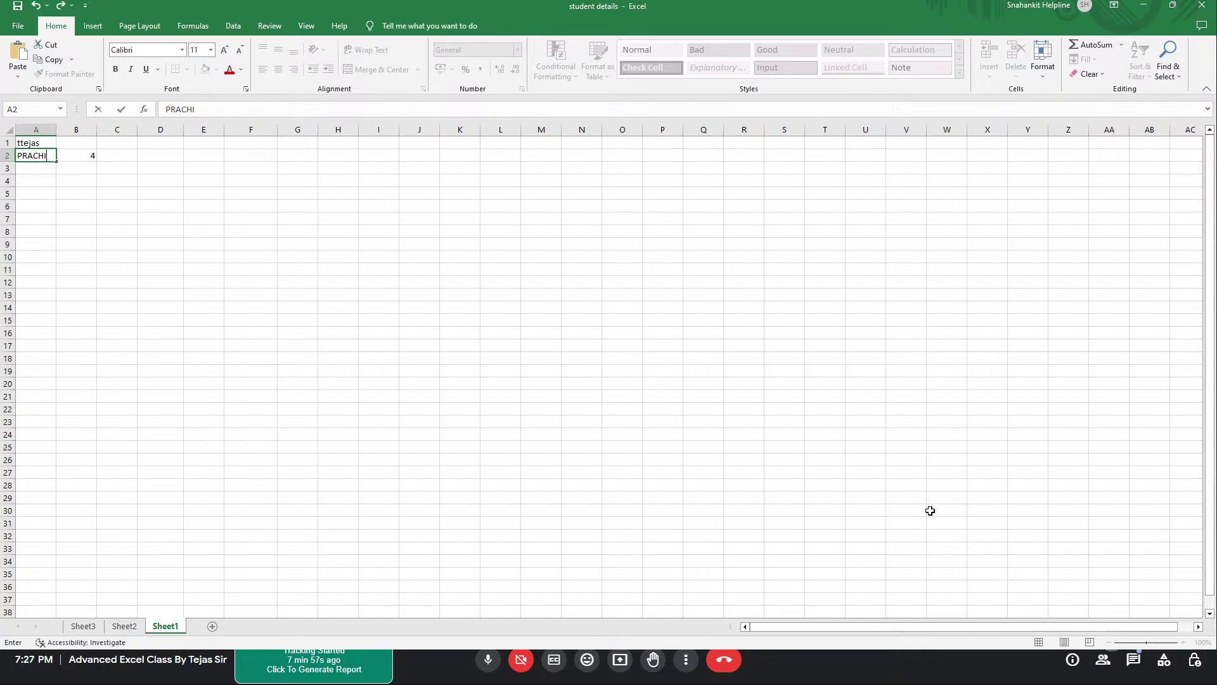
pyautogui.press('Tab')
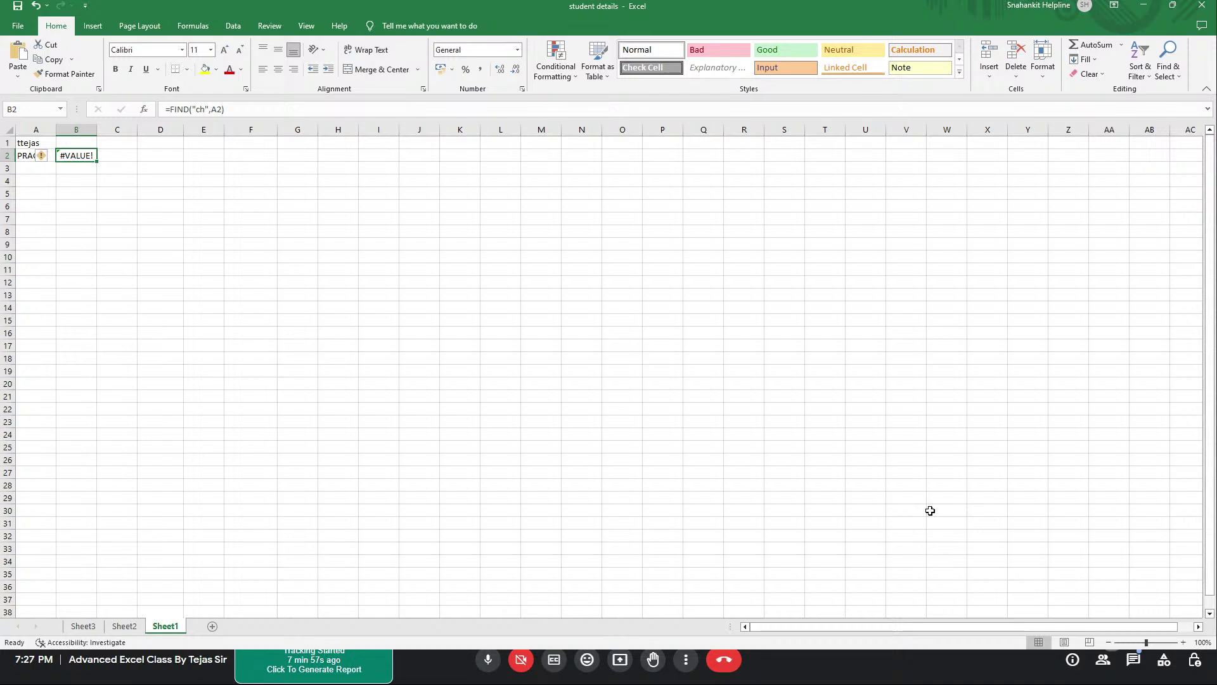
# Enter the formula =SEARCH("CHI",A2) in cell B3 below the FIND formula
pyautogui.press('Down')
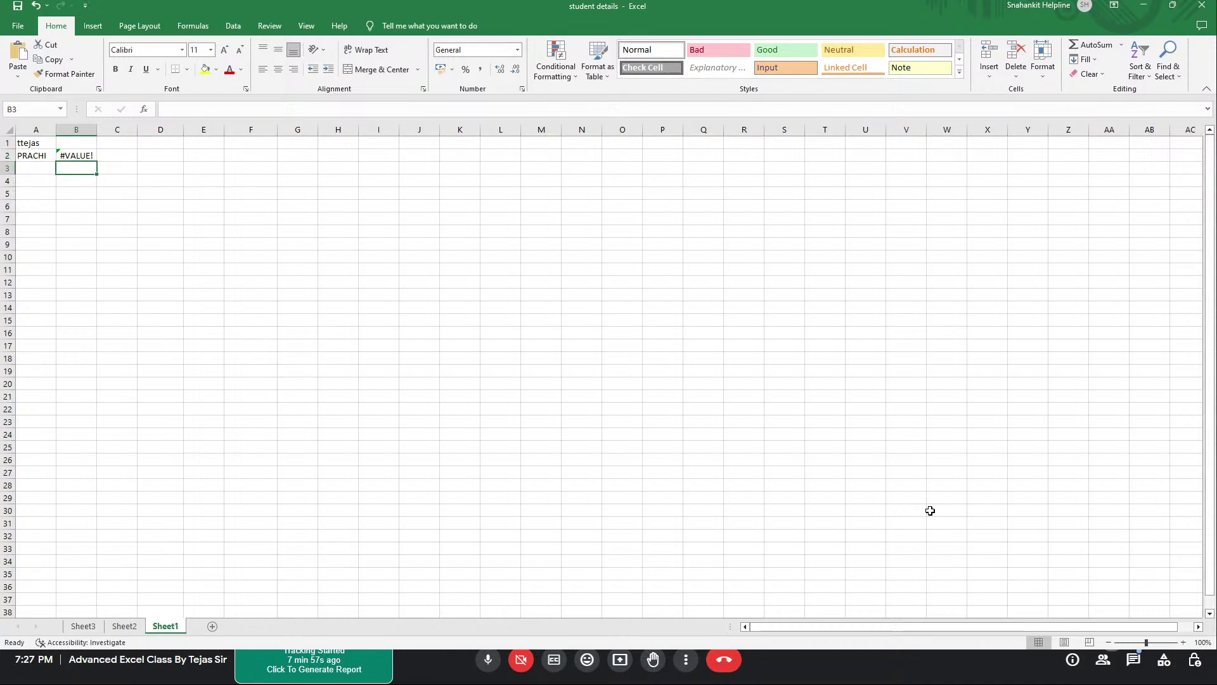
pyautogui.press('Up')
pyautogui.press('Down')
pyautogui.write('=S')
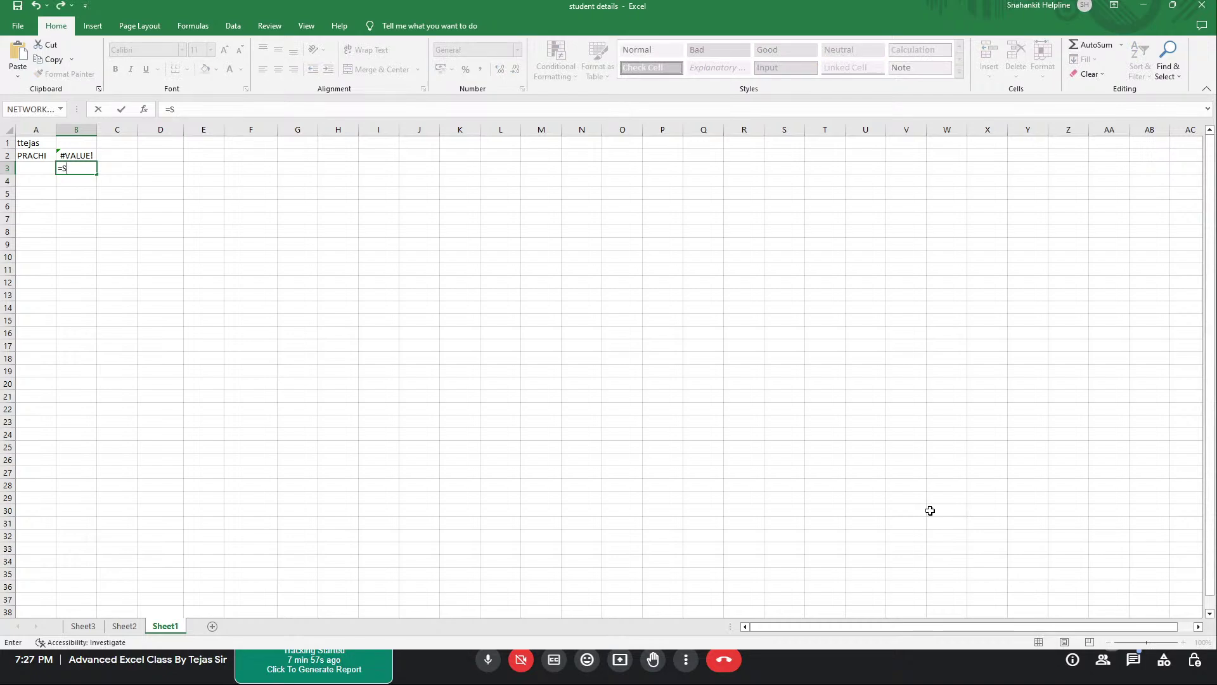
pyautogui.write('EARCH("CHI')
pyautogui.write('"')
pyautogui.write(',A2')
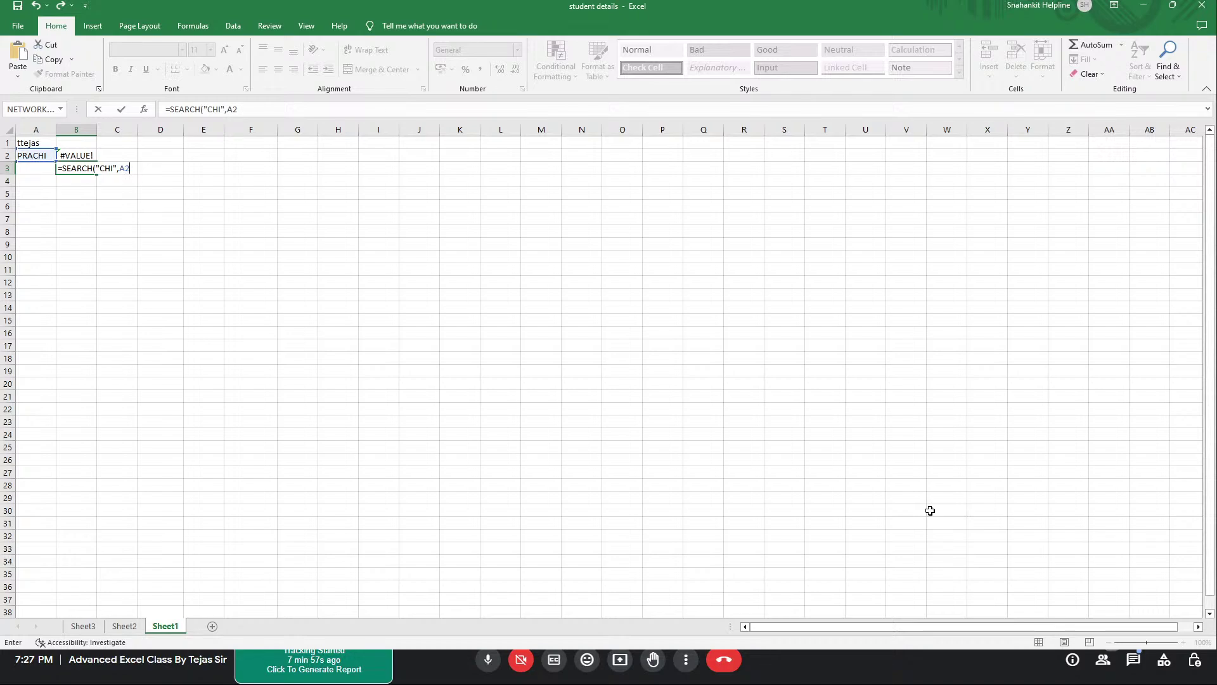
pyautogui.press('Return')
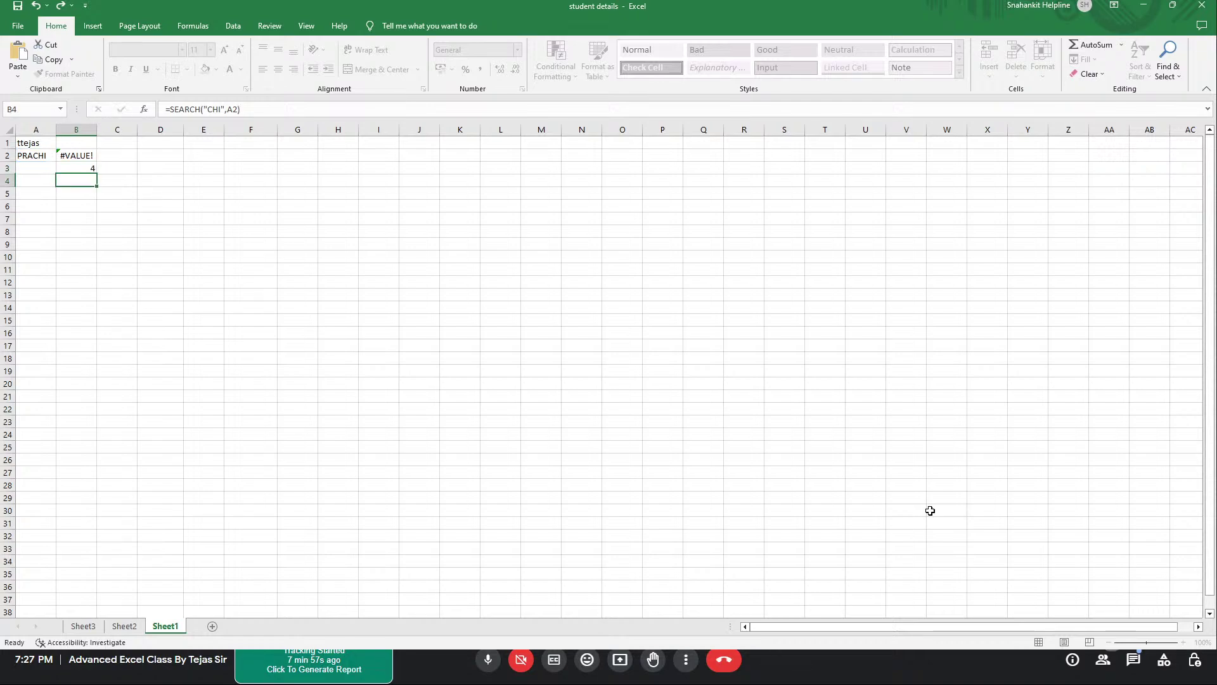
# Retype the name in cell A2 with only its first letter capitalized
pyautogui.press('Up')
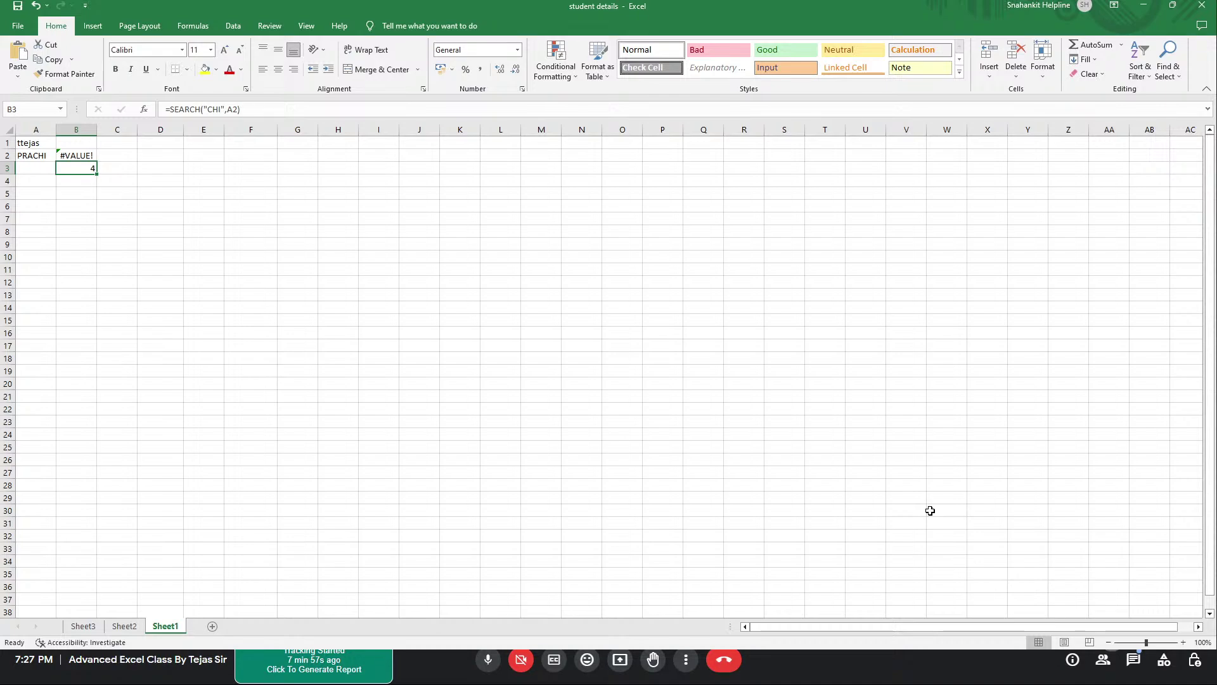
pyautogui.press('Up')
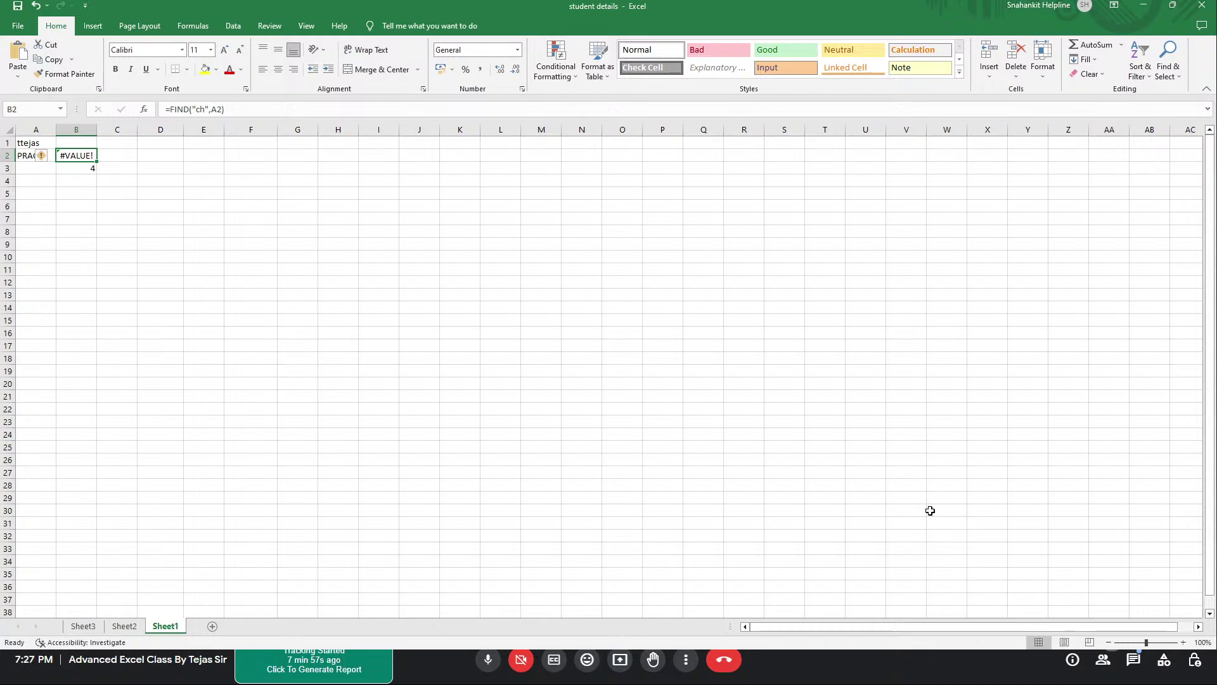
pyautogui.press('Left')
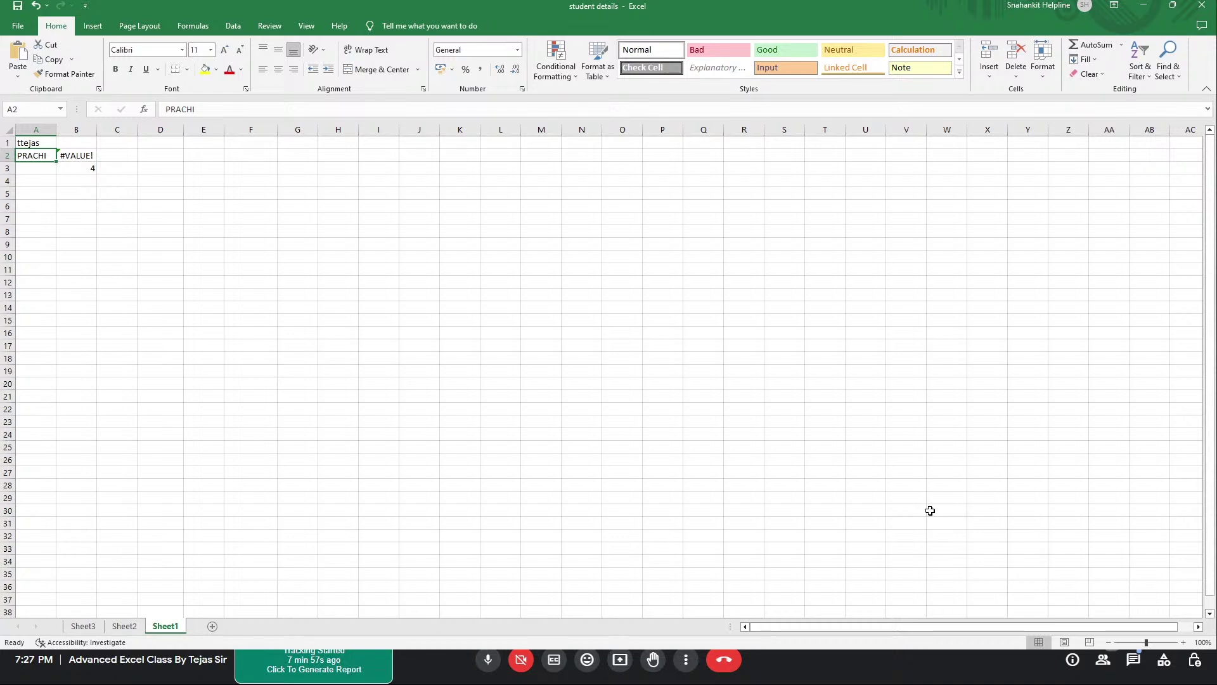
pyautogui.write('pRA')
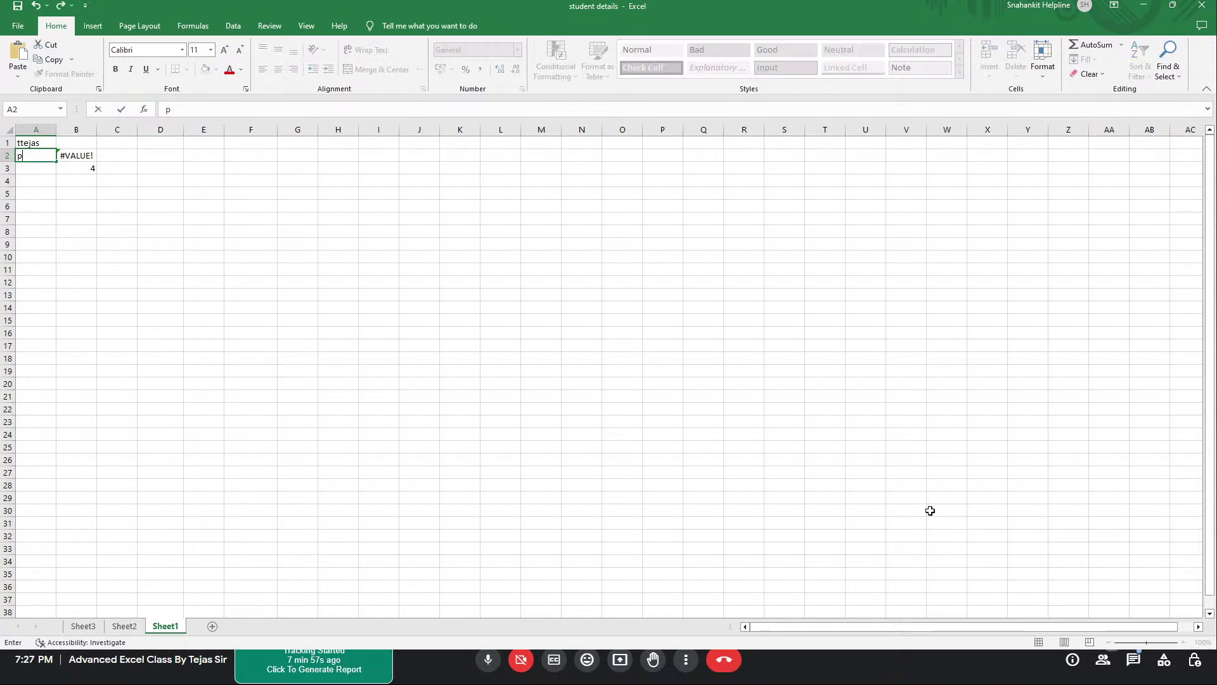
pyautogui.press('BackSpace')
pyautogui.press('BackSpace')
pyautogui.press('BackSpace')
pyautogui.write('Prach')
pyautogui.press('Tab')
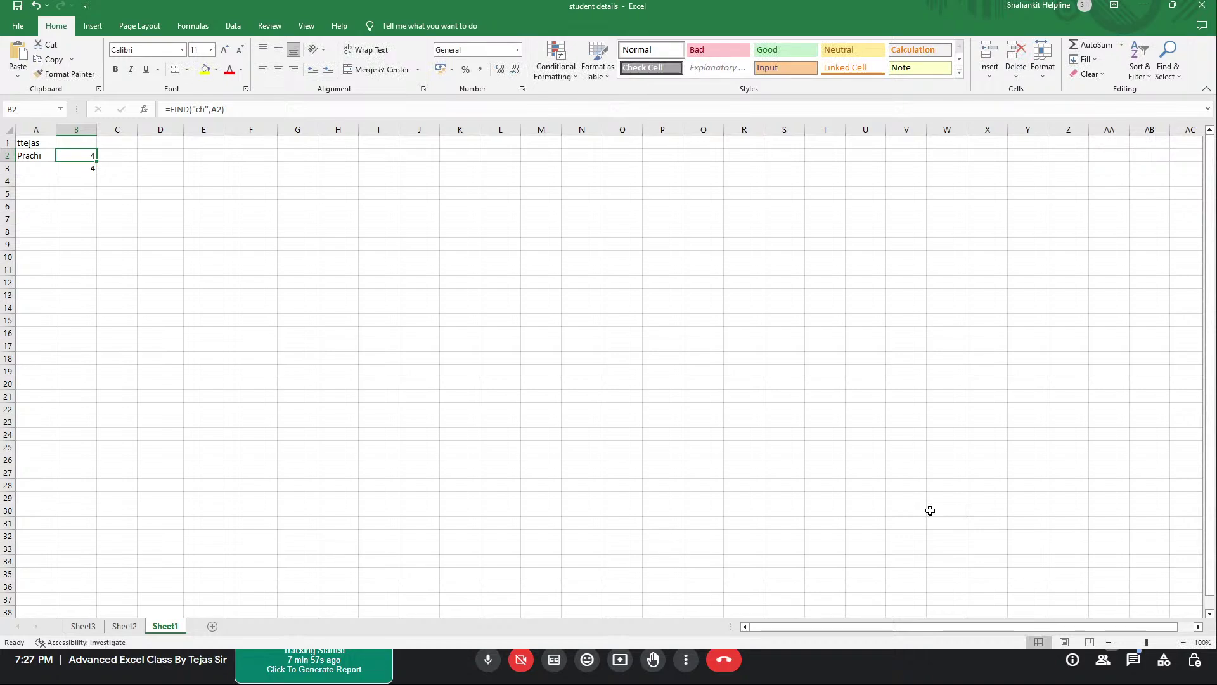
# Enter the formula =SEARCH("j",A1) in cell C3 to locate the letter j in A1
pyautogui.press('Down')
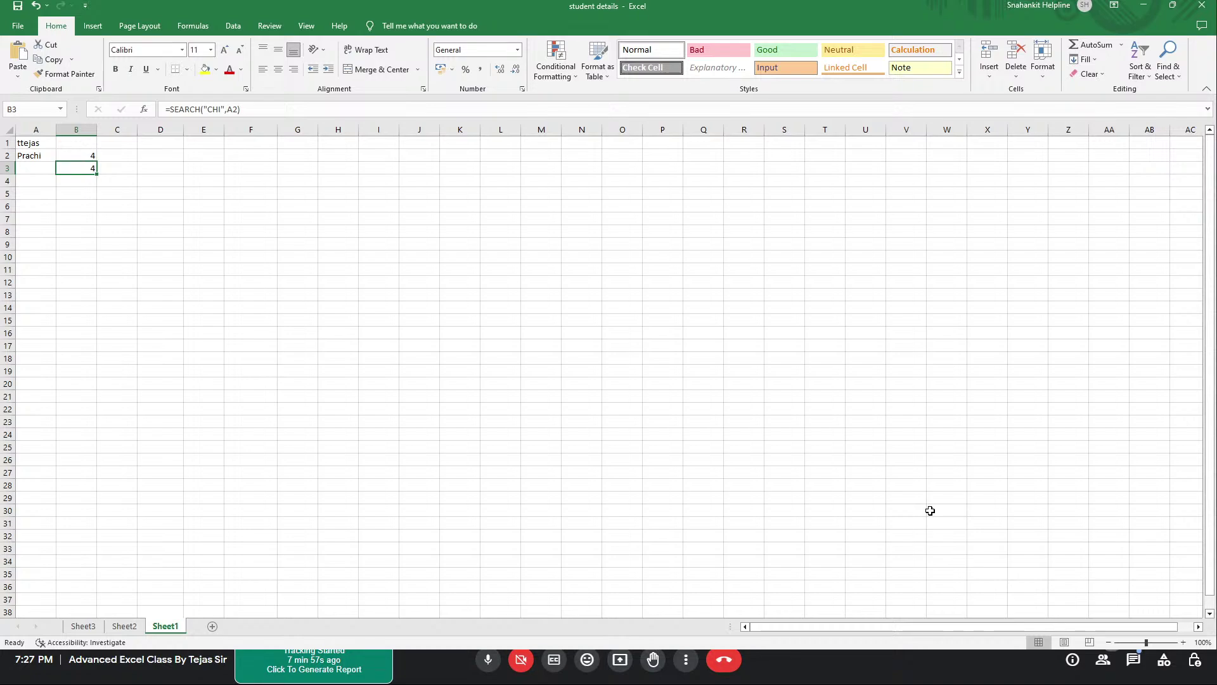
pyautogui.press('Right')
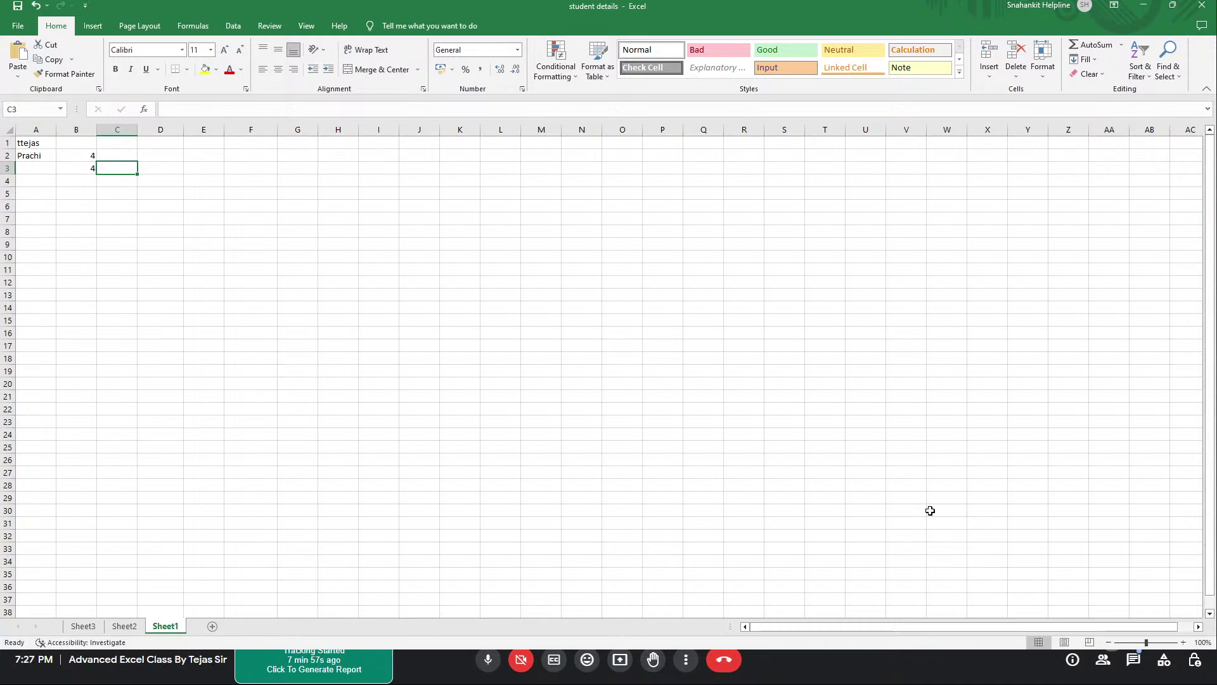
pyautogui.write('=sea')
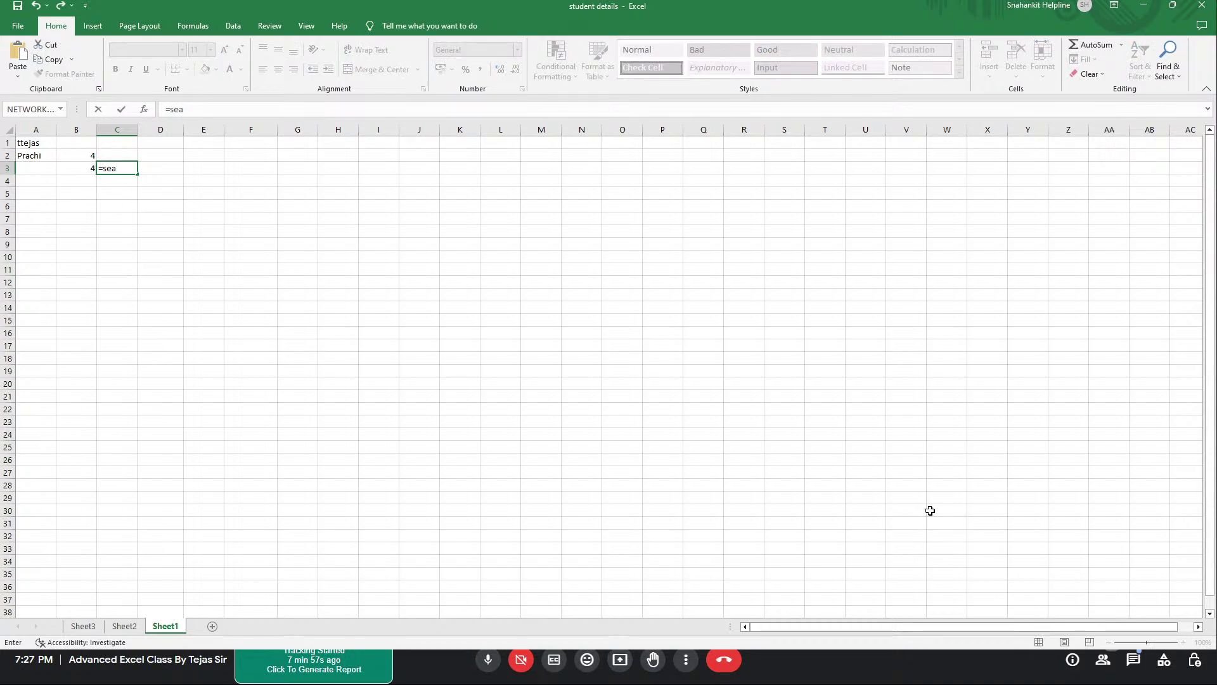
pyautogui.write('rch("j"')
pyautogui.write(',a1')
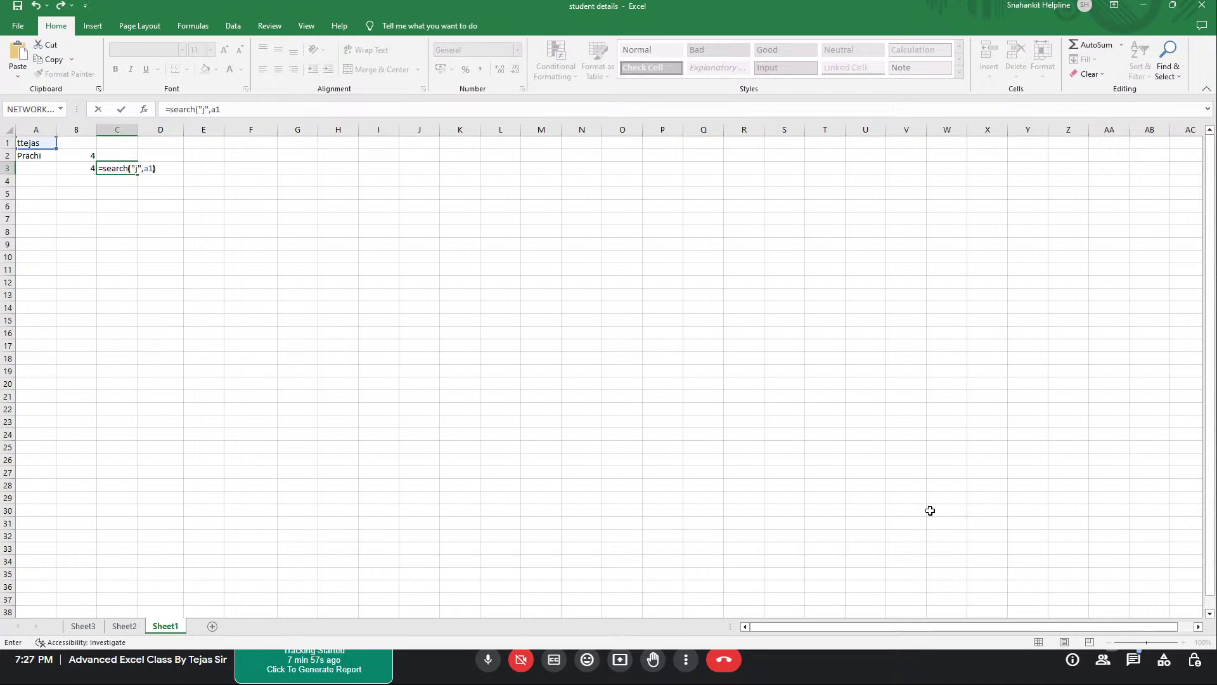
pyautogui.write(')')
pyautogui.press('Return')
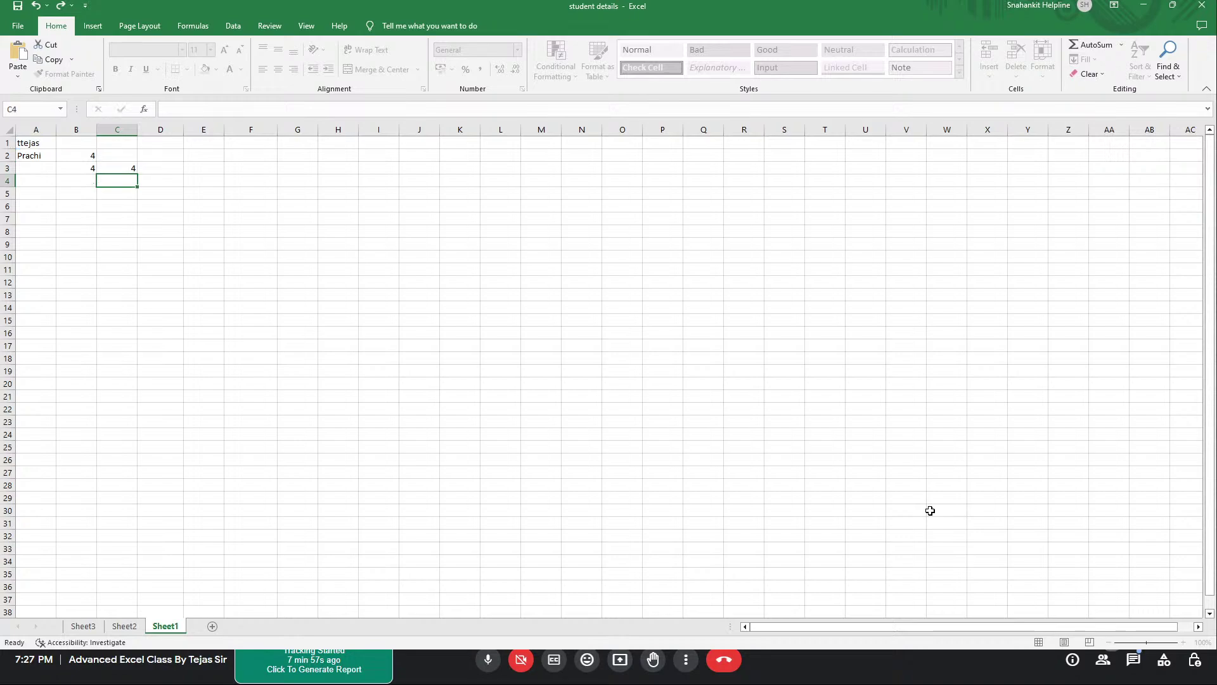
# Enter the sample word "party" in cell C1
pyautogui.press('Up')
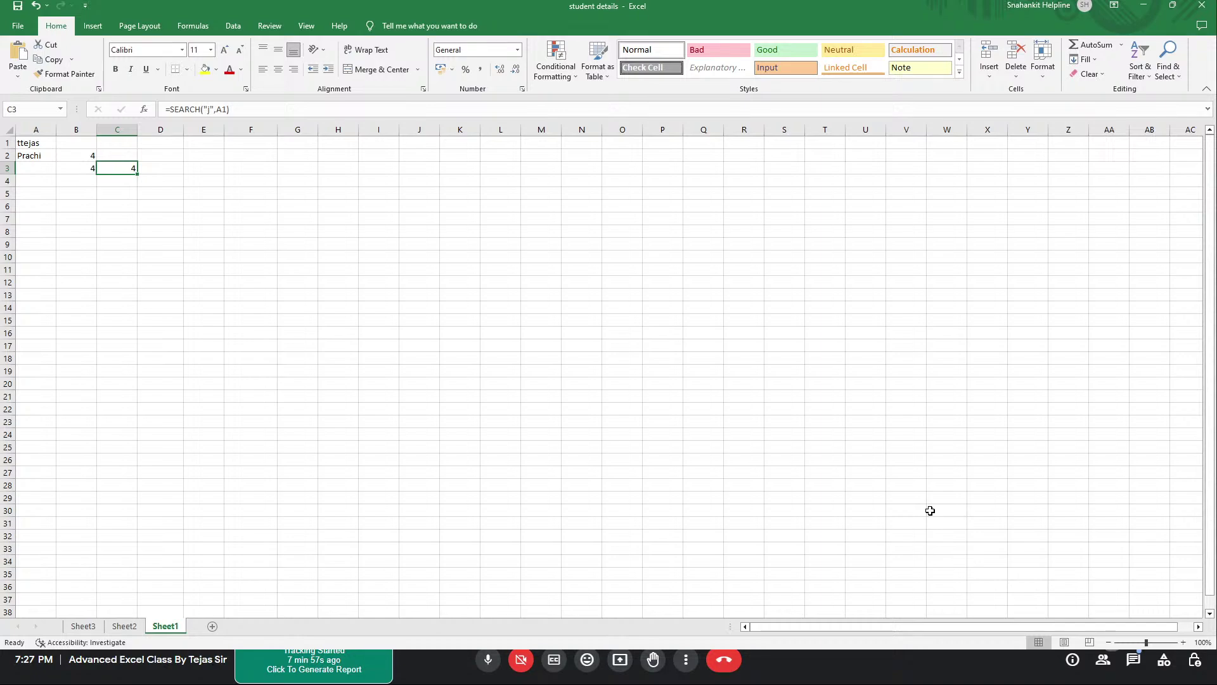
pyautogui.press('Up')
pyautogui.press('Up')
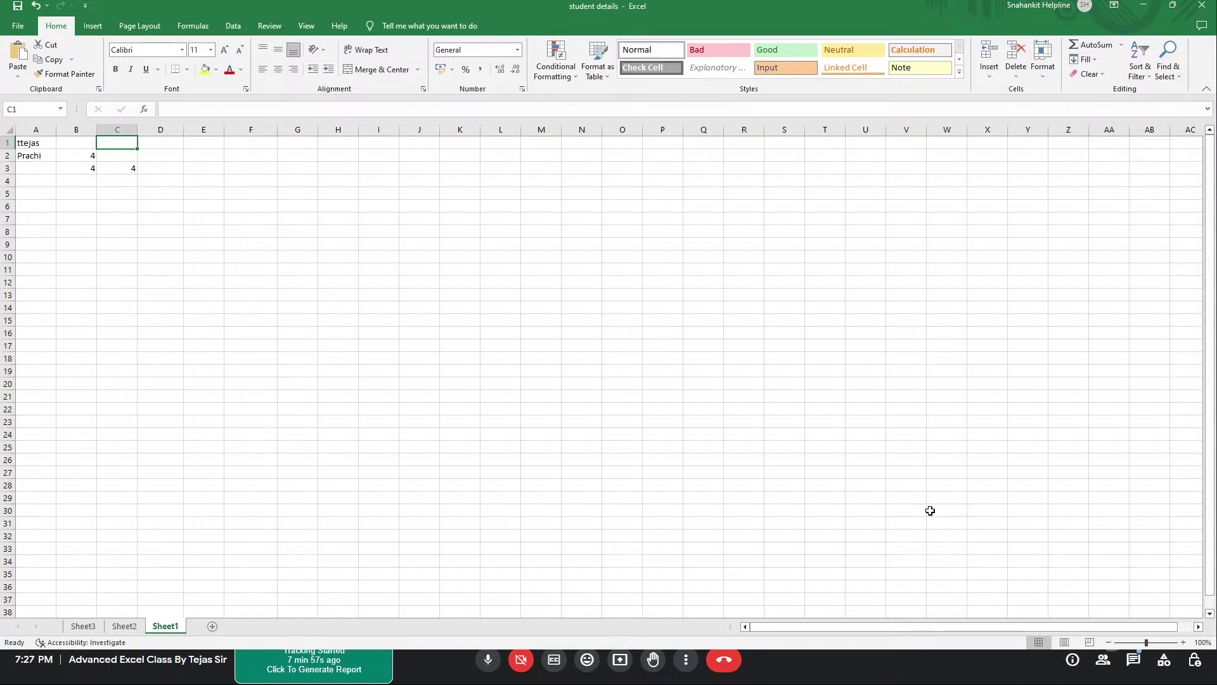
pyautogui.write('p')
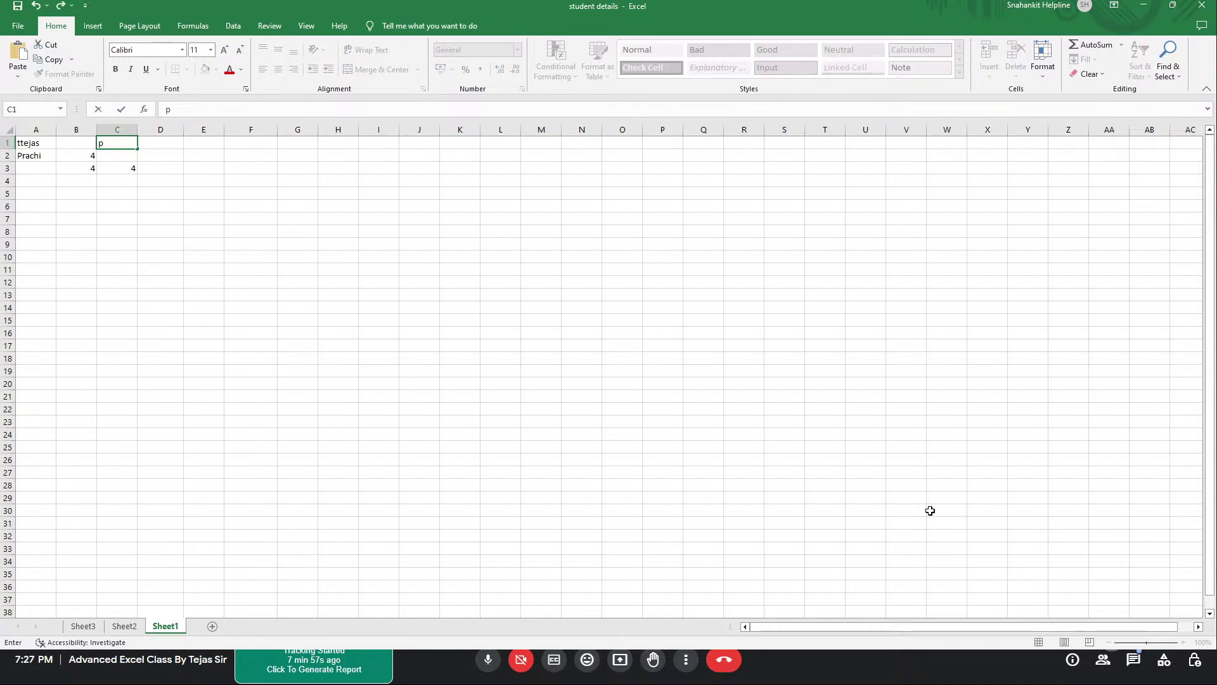
pyautogui.write('arty')
pyautogui.press('Tab')
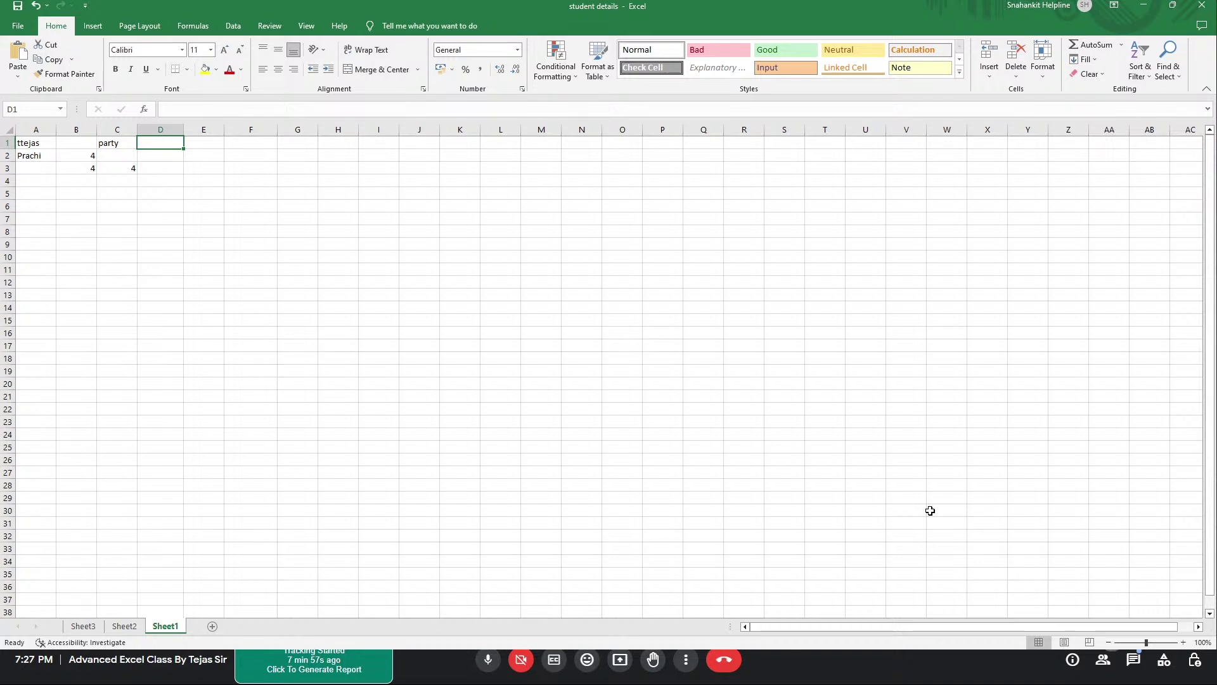
# Enter a REPLACE formula in cell D1 that swaps two characters of C1 from position 4 with "tner"
pyautogui.write('=')
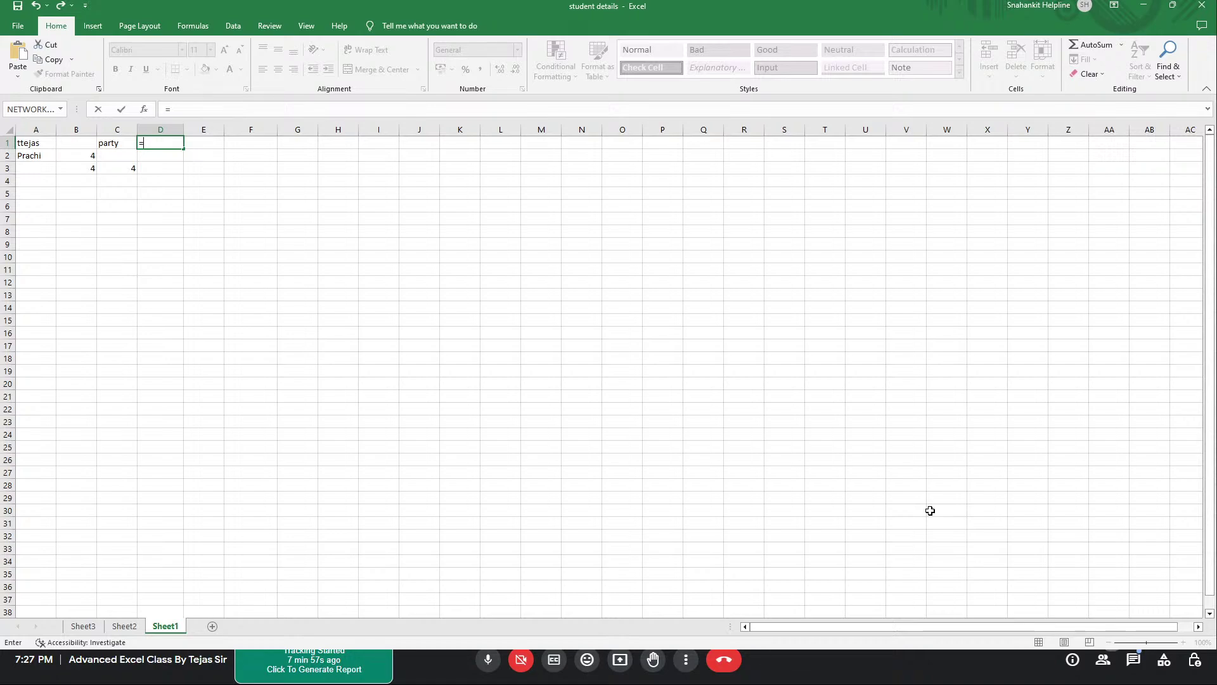
pyautogui.write('replace(c1,4,2,')
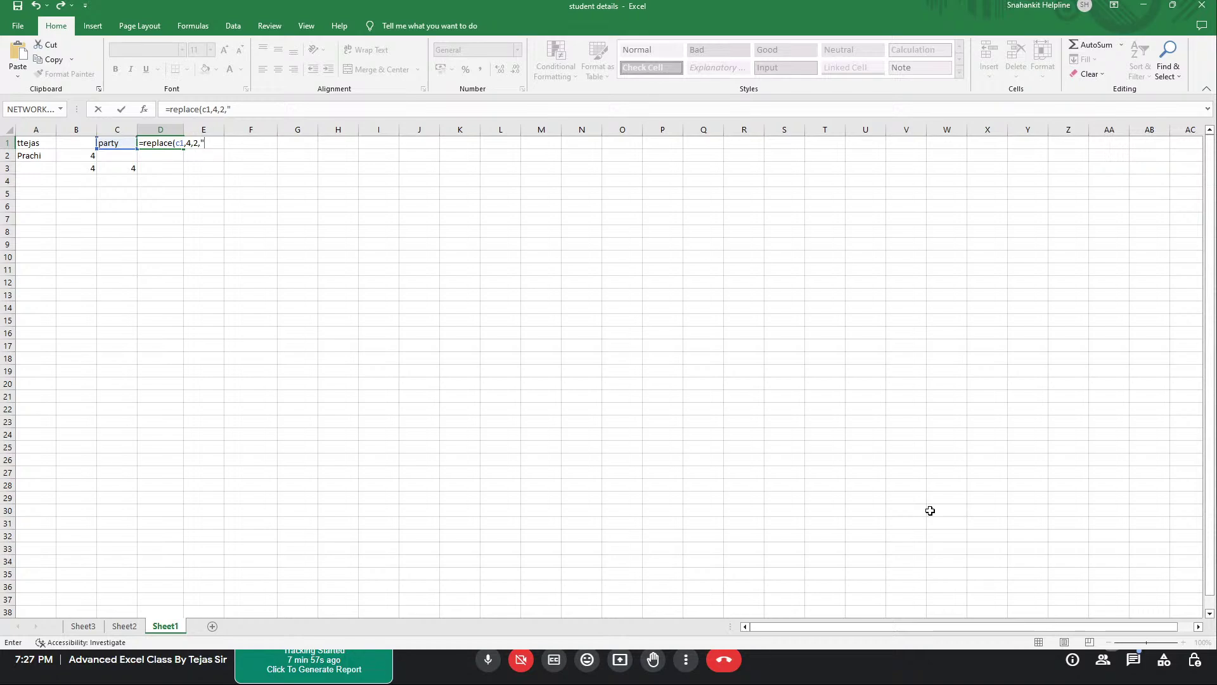
pyautogui.write('tner"')
pyautogui.press('Return')
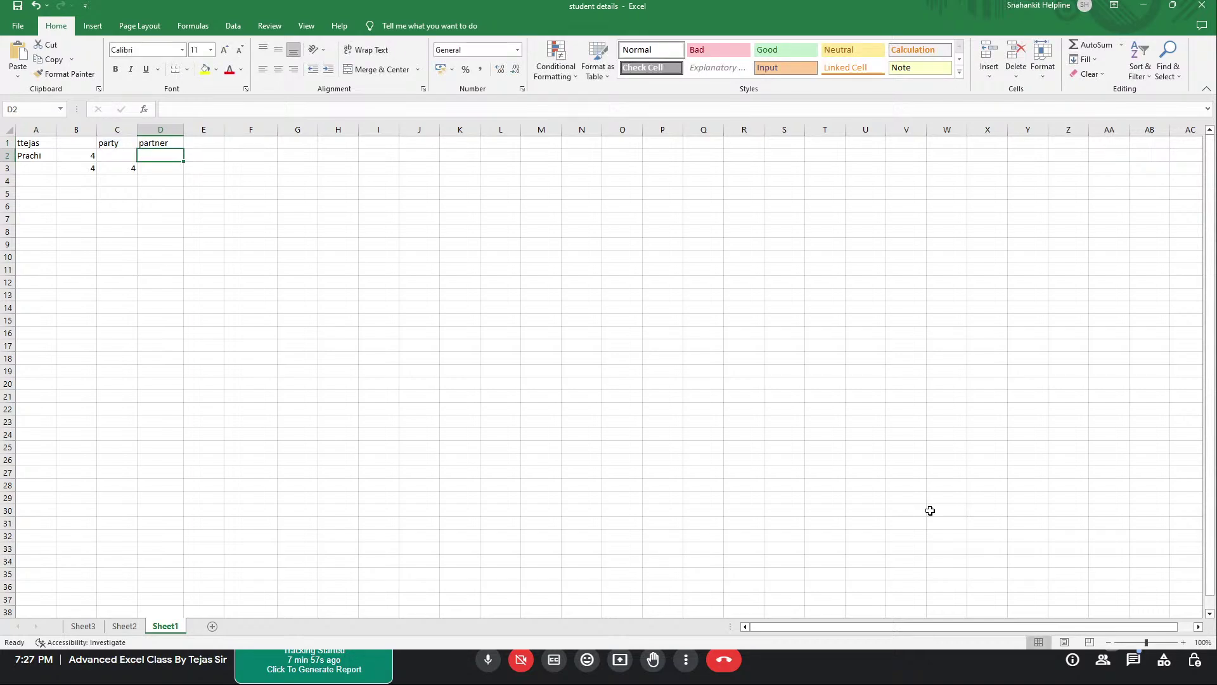
# Enter a REPLACE formula in cell E1 that swaps four characters of D1 from position 4 with "ty"
pyautogui.press('Up')
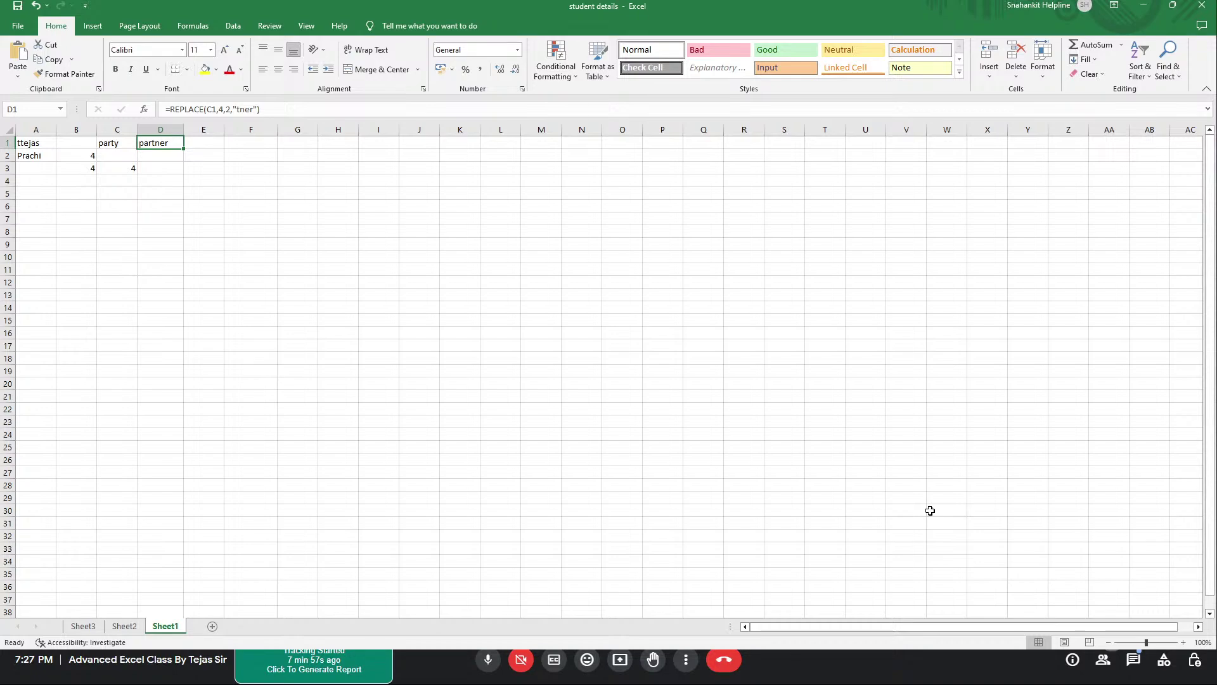
pyautogui.press('Right')
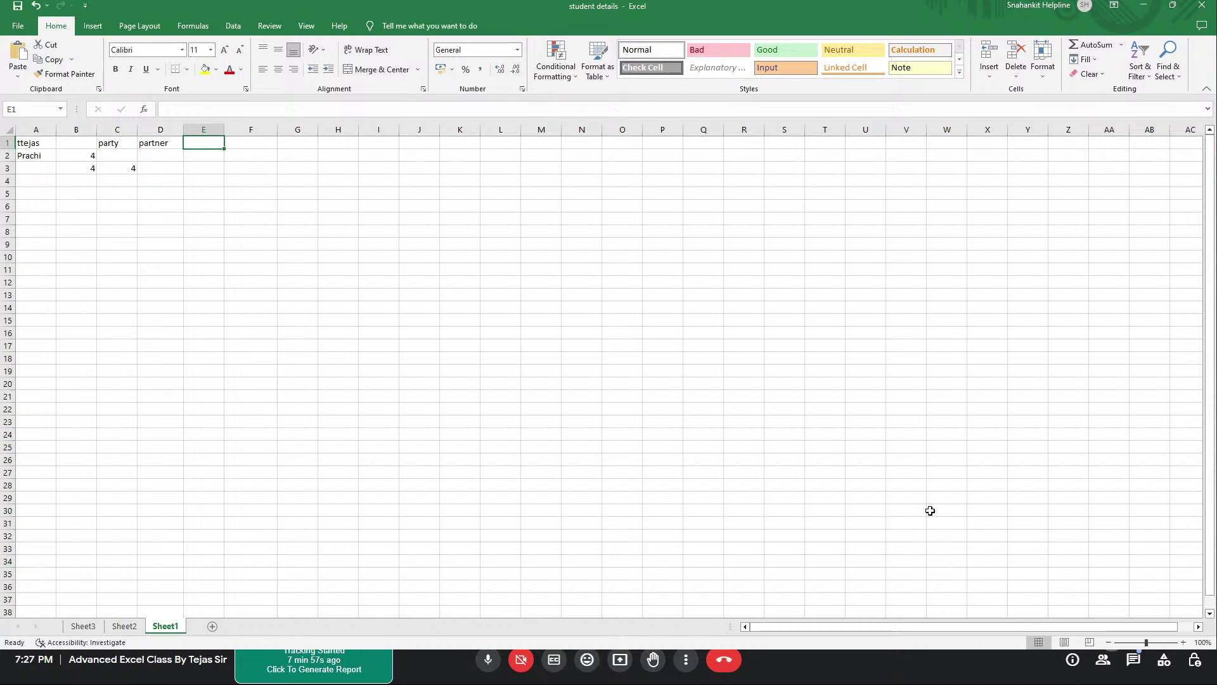
pyautogui.press('Left')
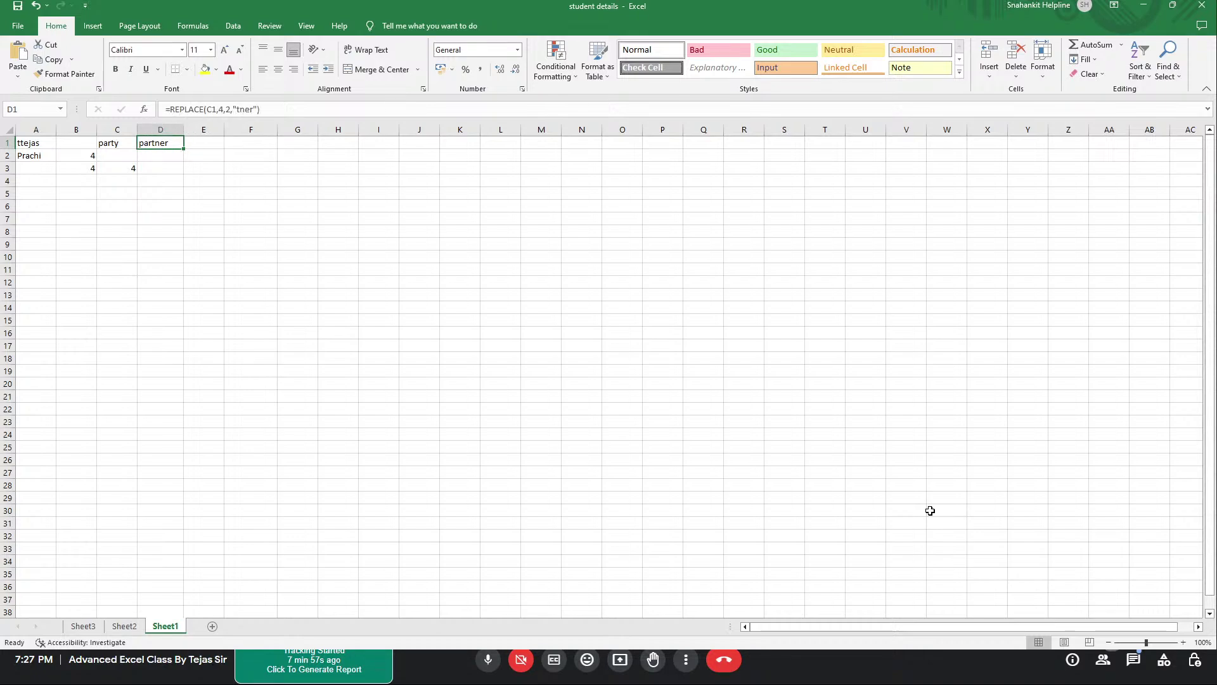
pyautogui.press('Right')
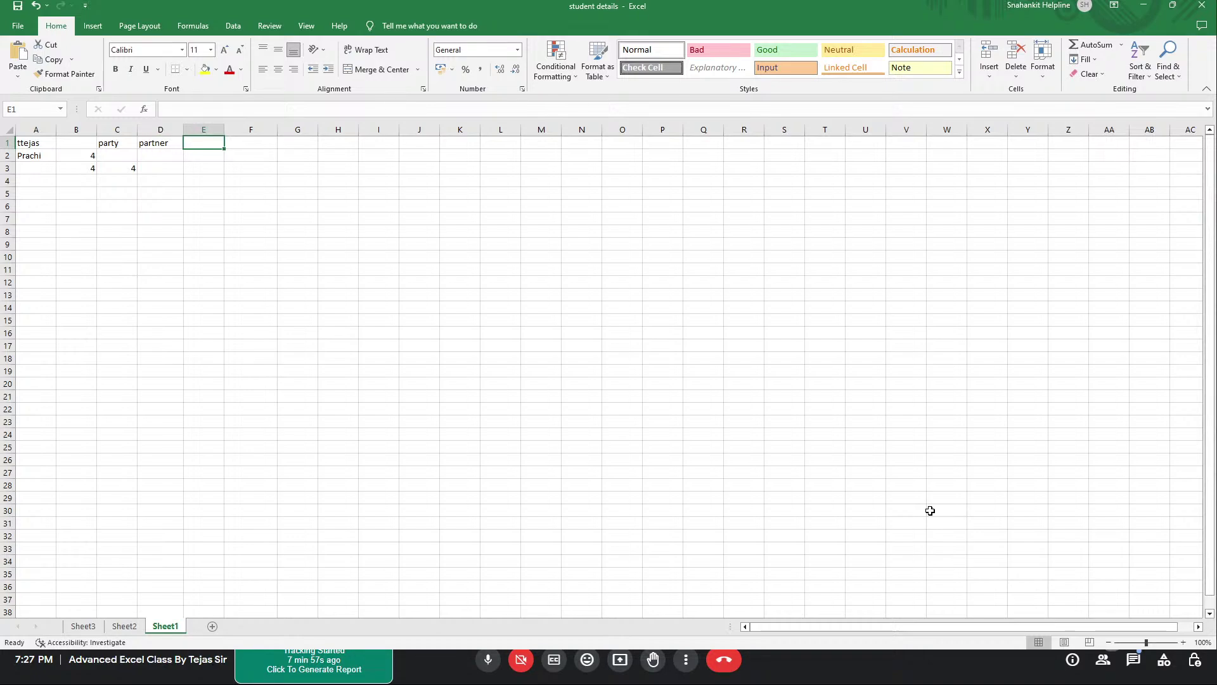
pyautogui.write('=')
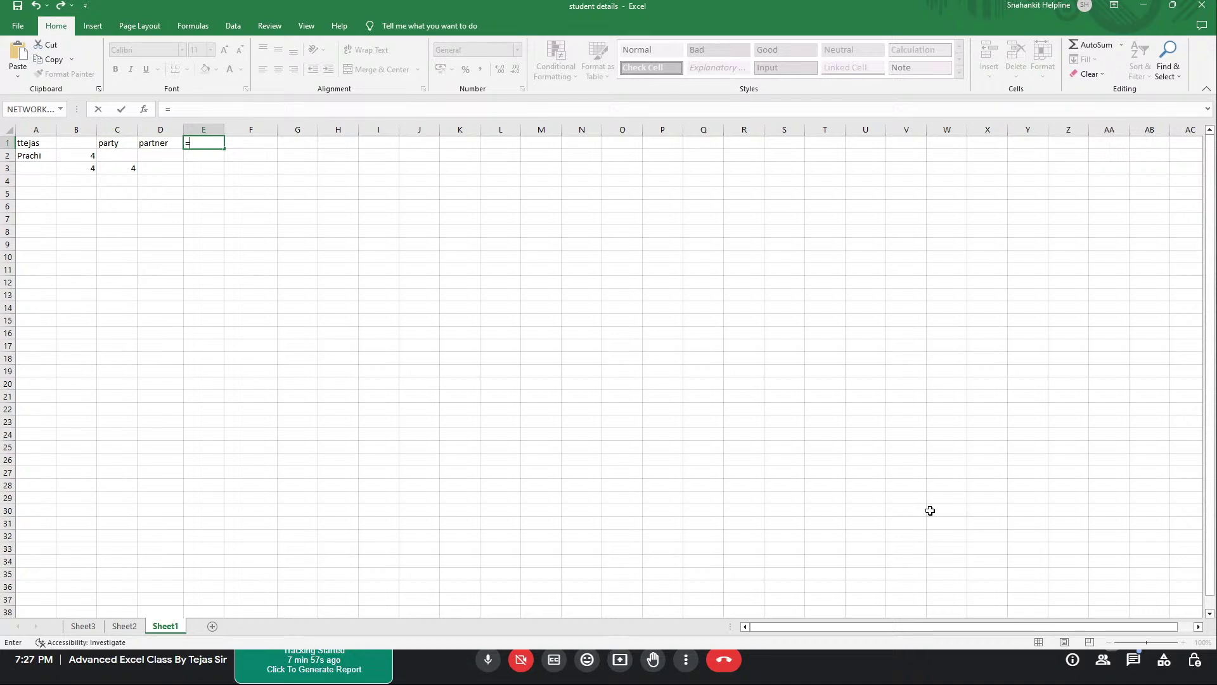
pyautogui.write('replace(d1,')
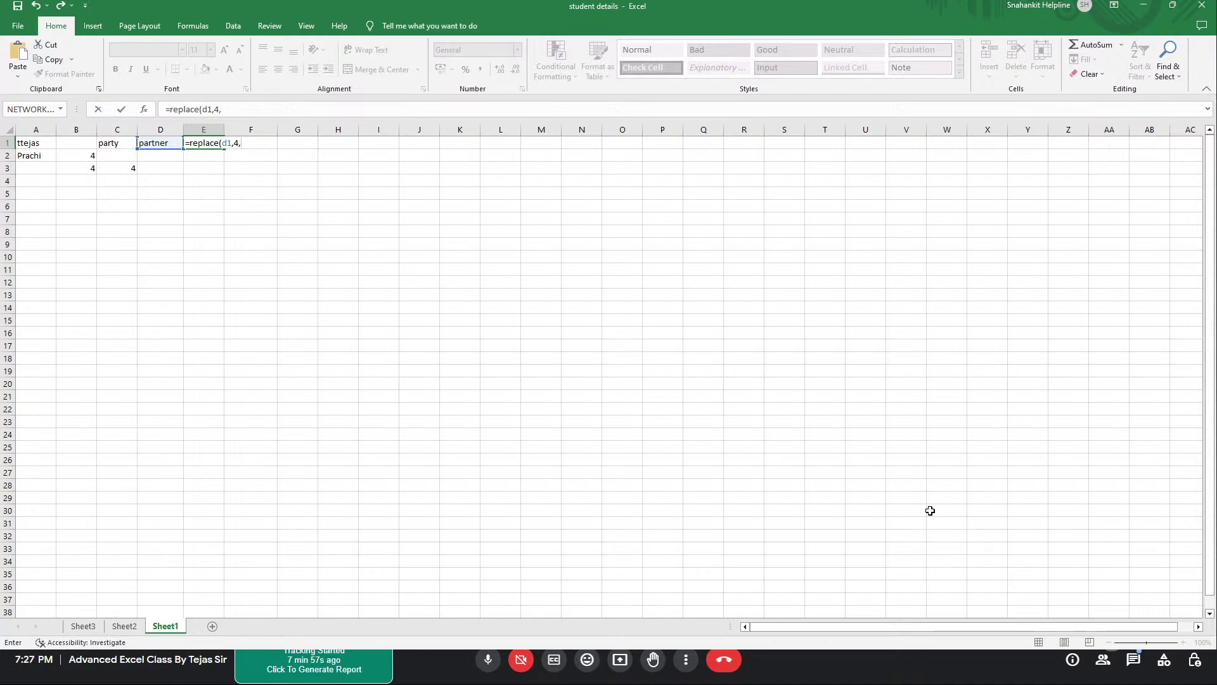
pyautogui.write('4')
pyautogui.write(',"ty"')
pyautogui.press('Return')
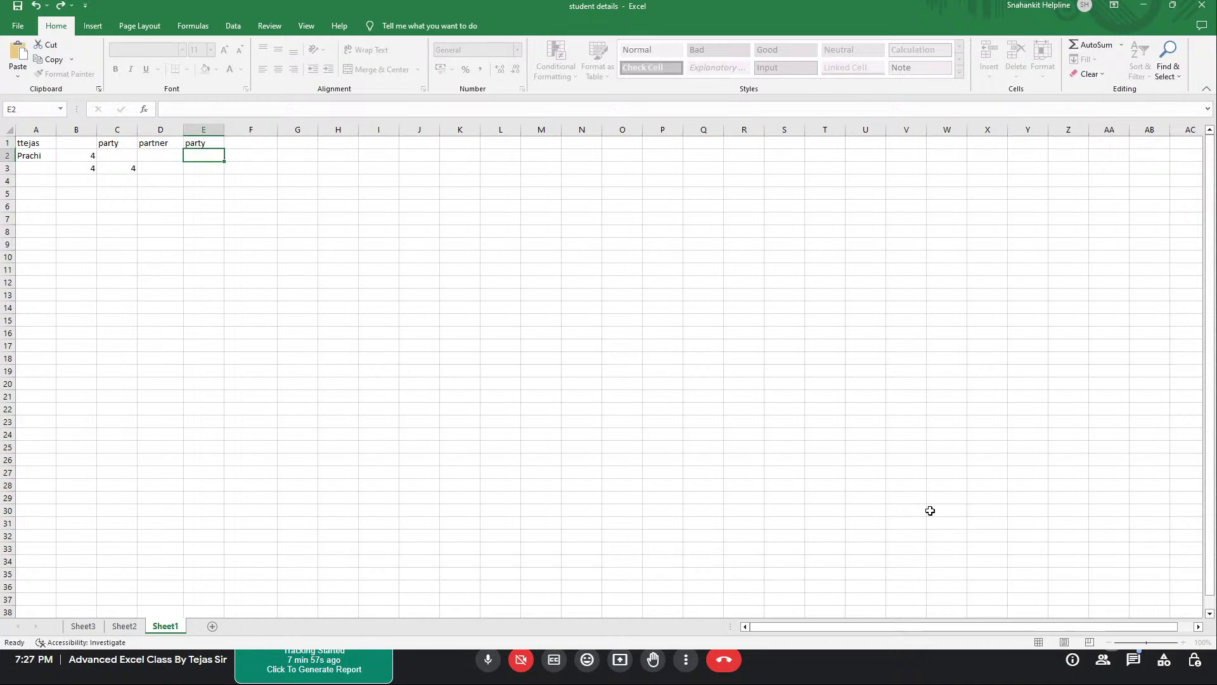
# Replace the sample word in cell C1 with "participent" and check the REPLACE formulas in D1 and E1
pyautogui.press('Up')
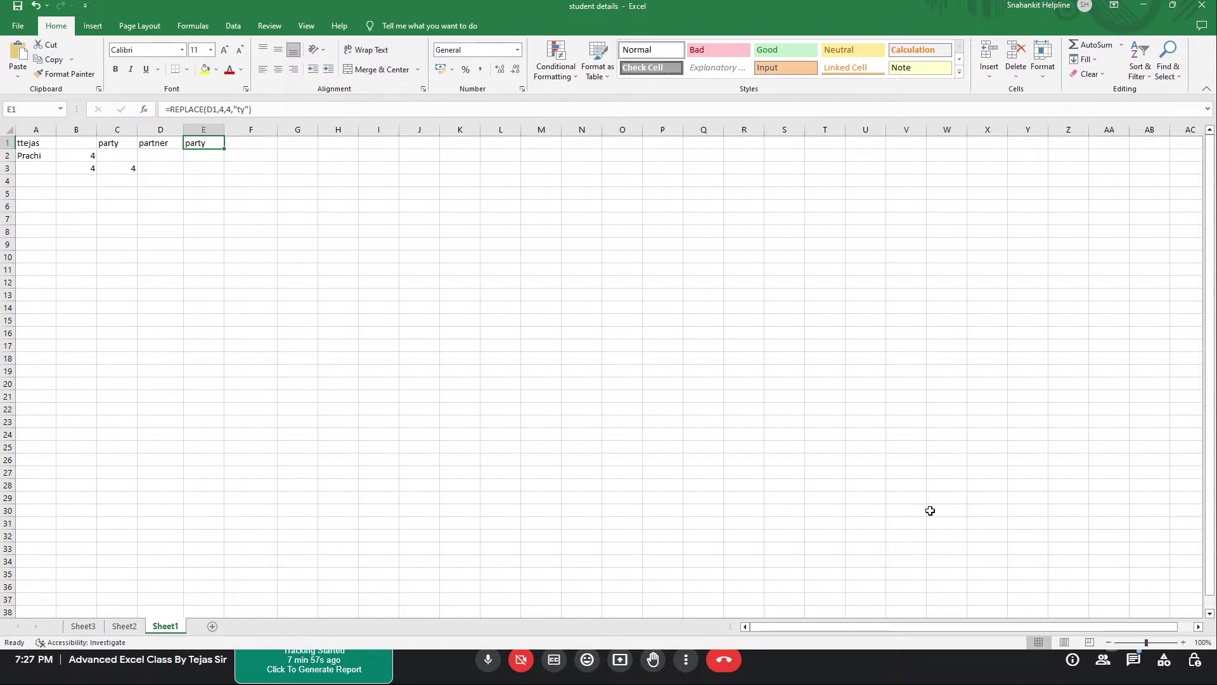
pyautogui.press('Left')
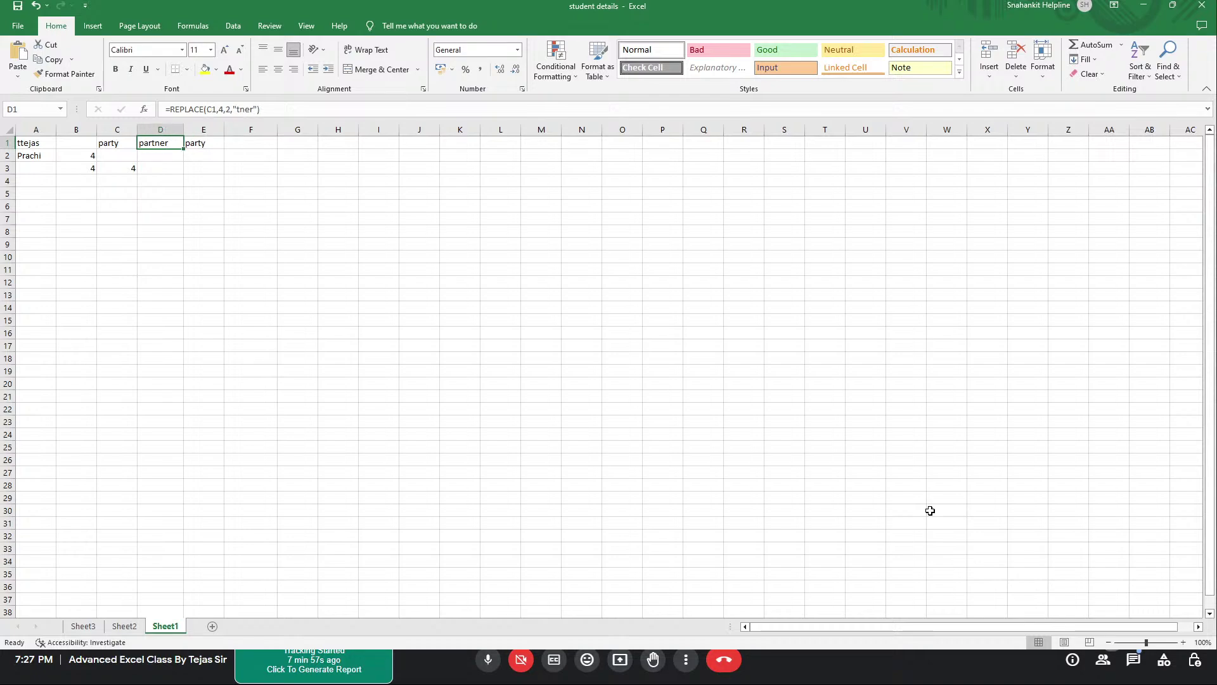
pyautogui.press('Left')
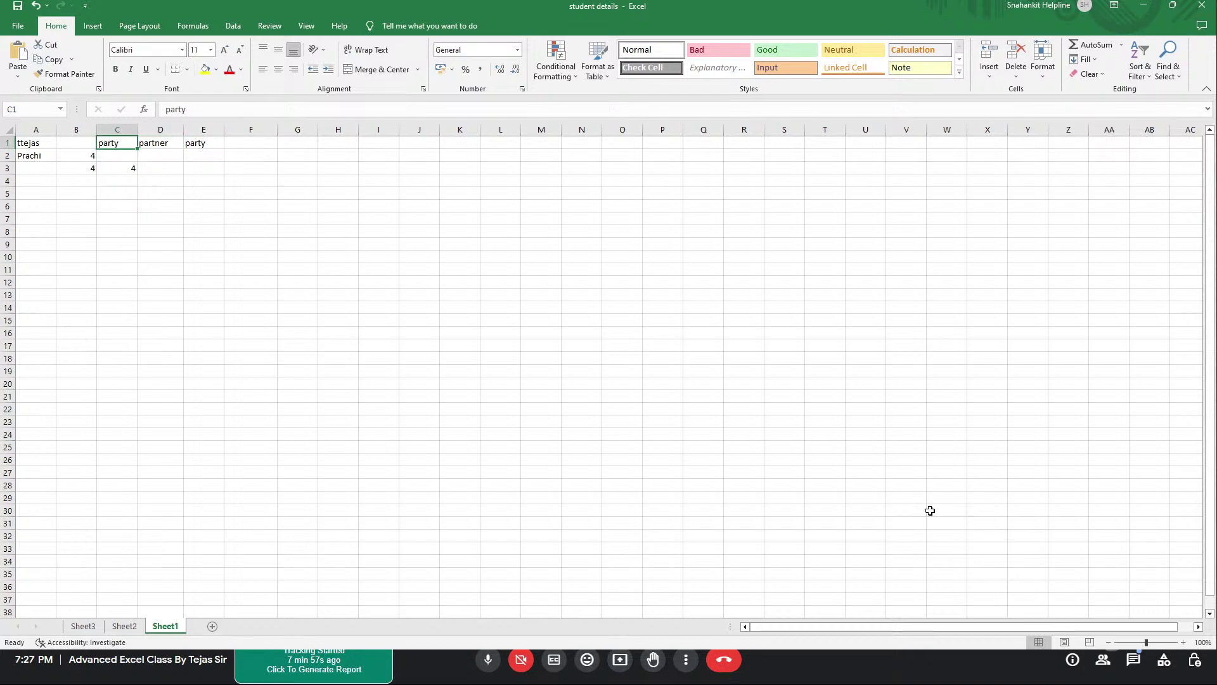
pyautogui.press('BackSpace')
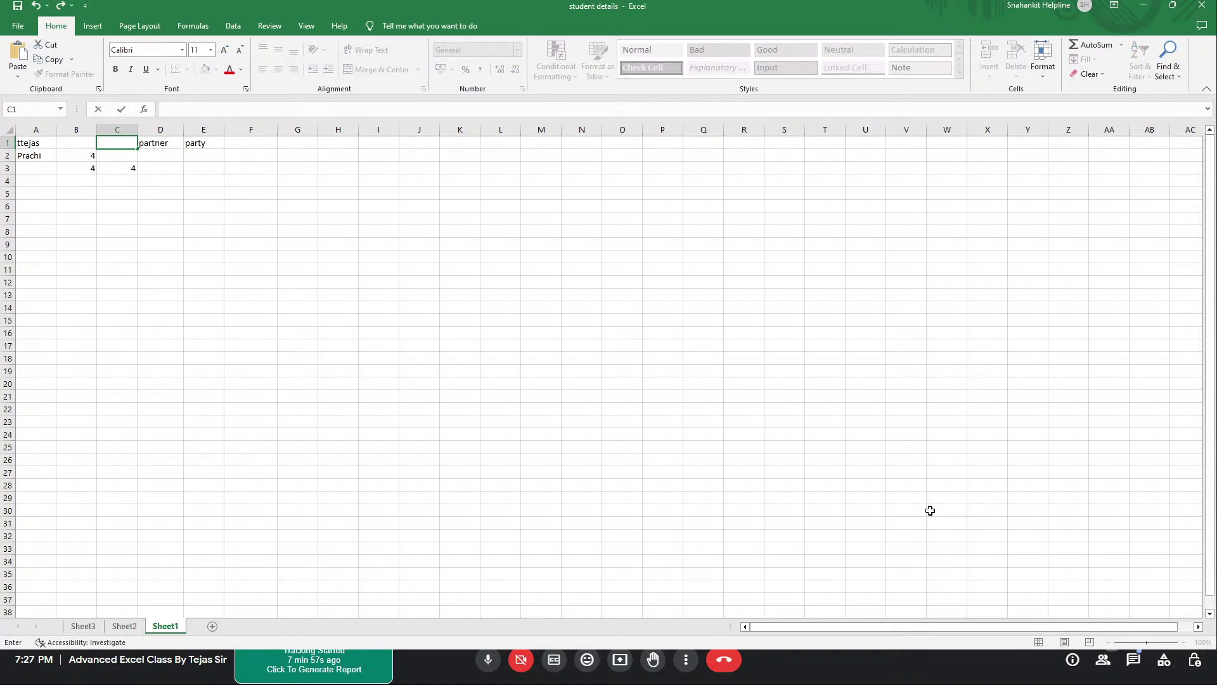
pyautogui.write('partic ')
pyautogui.write('pent')
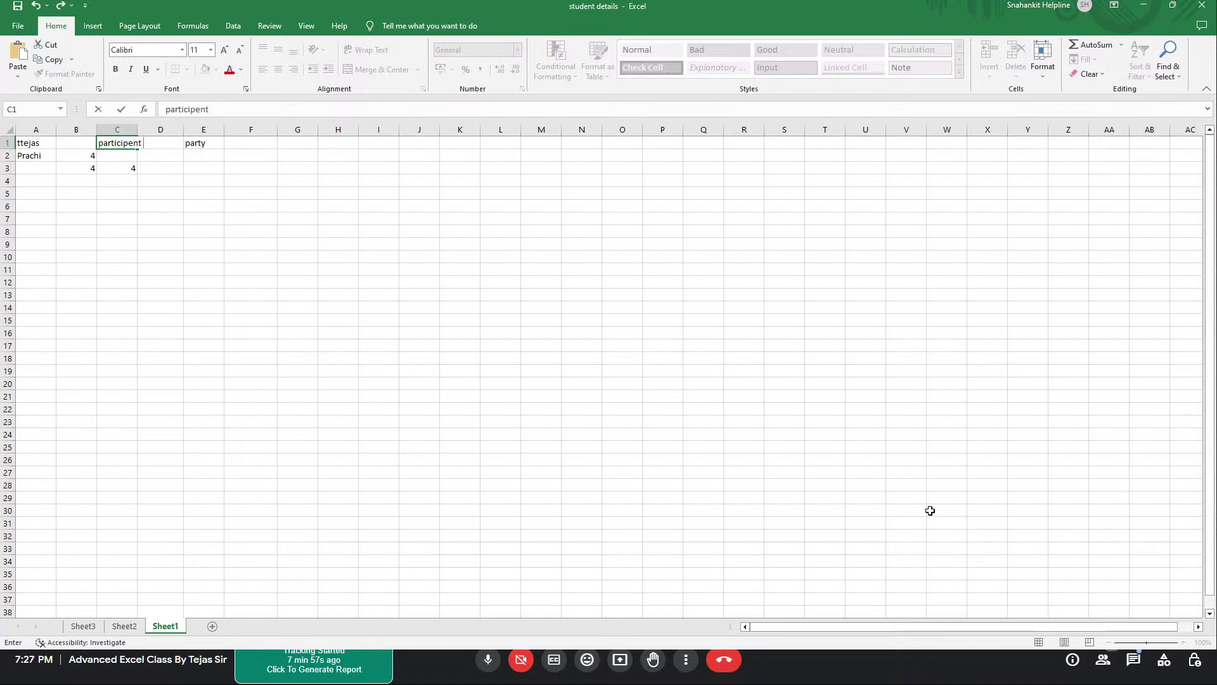
pyautogui.press('Tab')
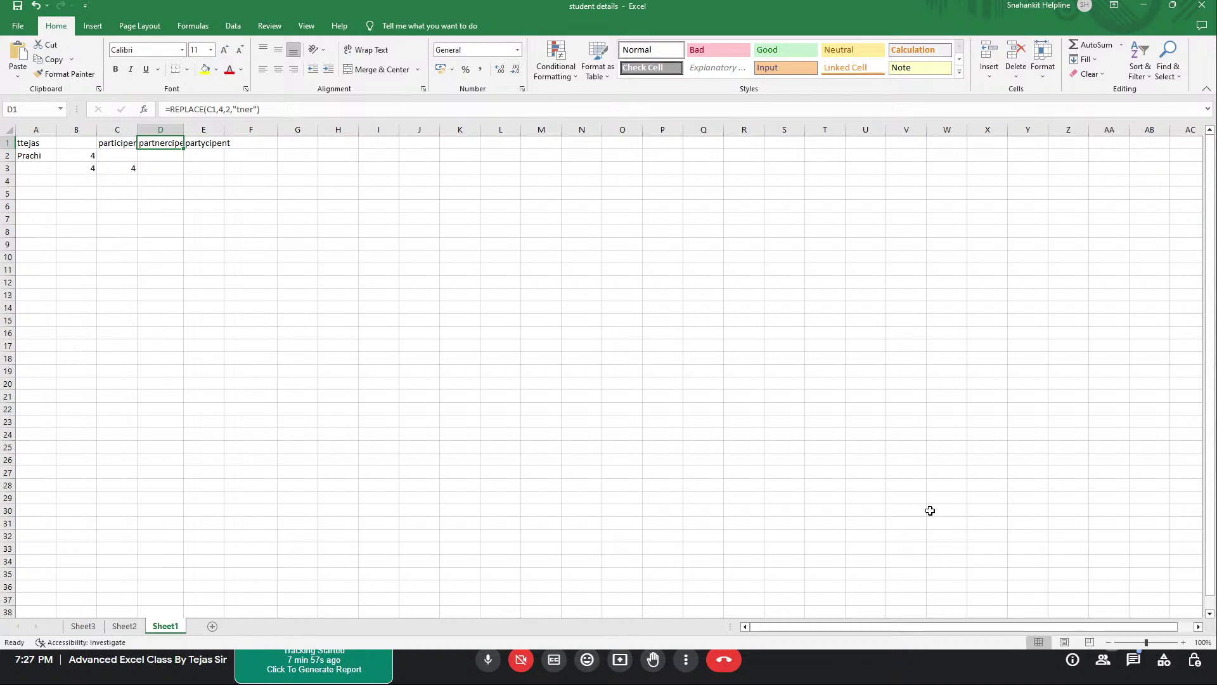
pyautogui.press('Tab')
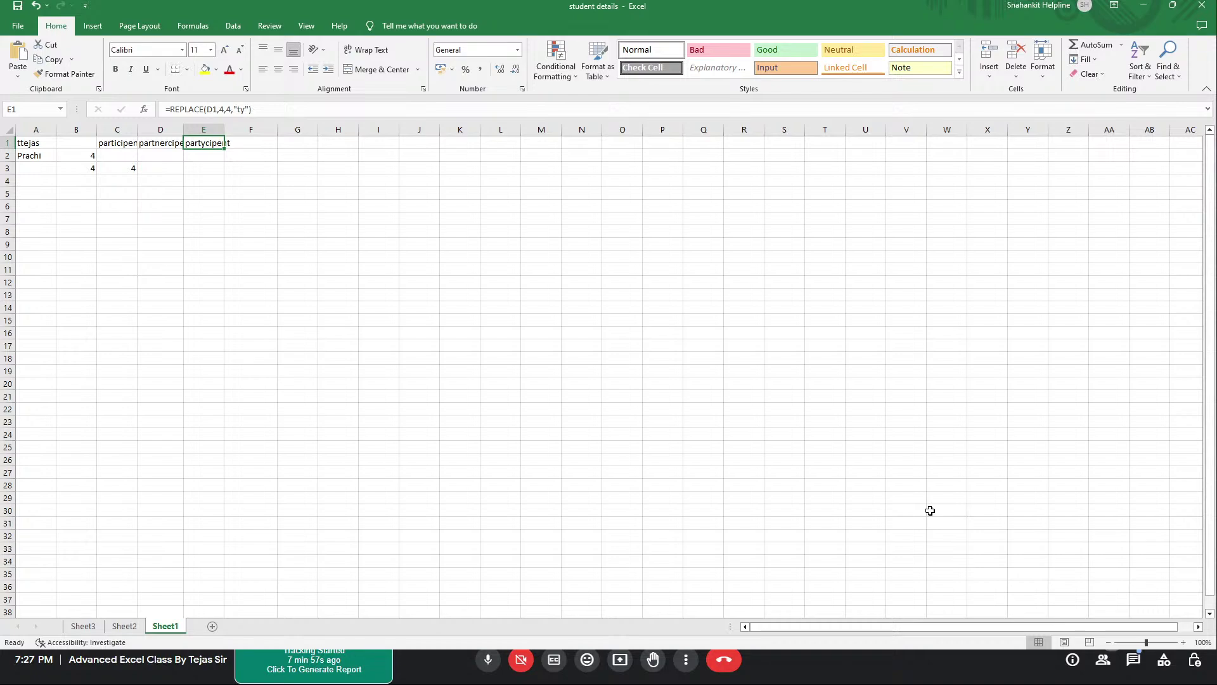
# Enter the sample word "sometime" in cell C2
pyautogui.press('Right')
pyautogui.press('Left')
pyautogui.press('Left')
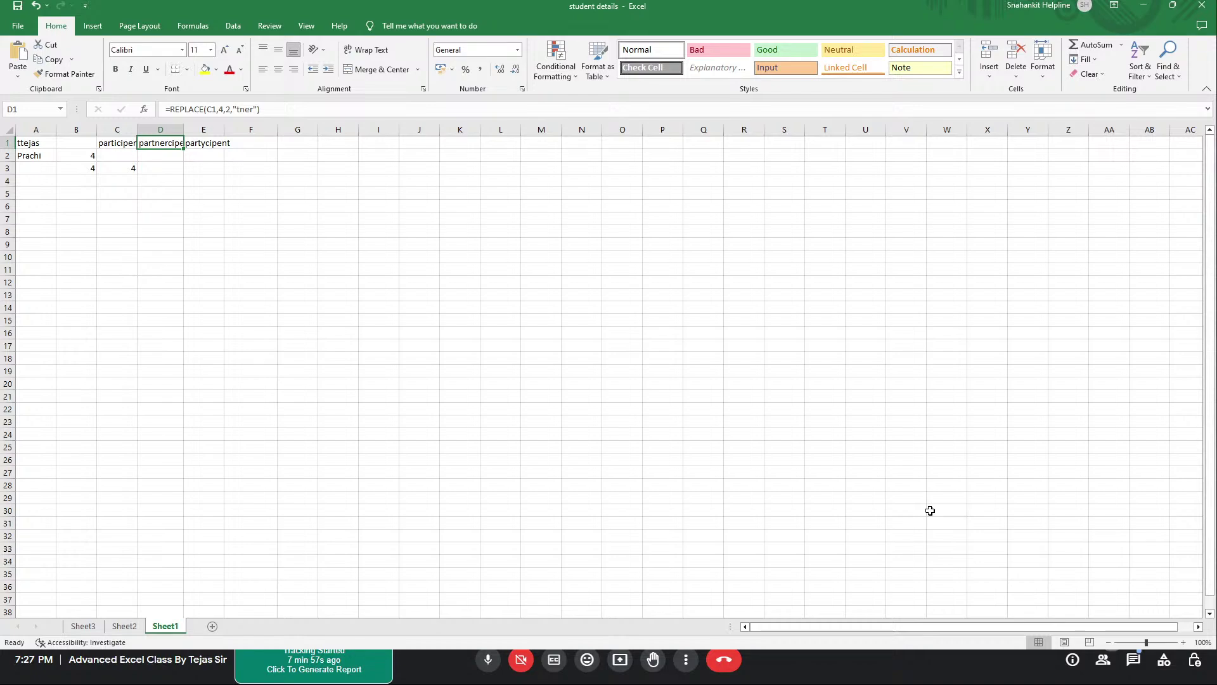
pyautogui.press('Down')
pyautogui.press('Up')
pyautogui.press('Down')
pyautogui.press('Left')
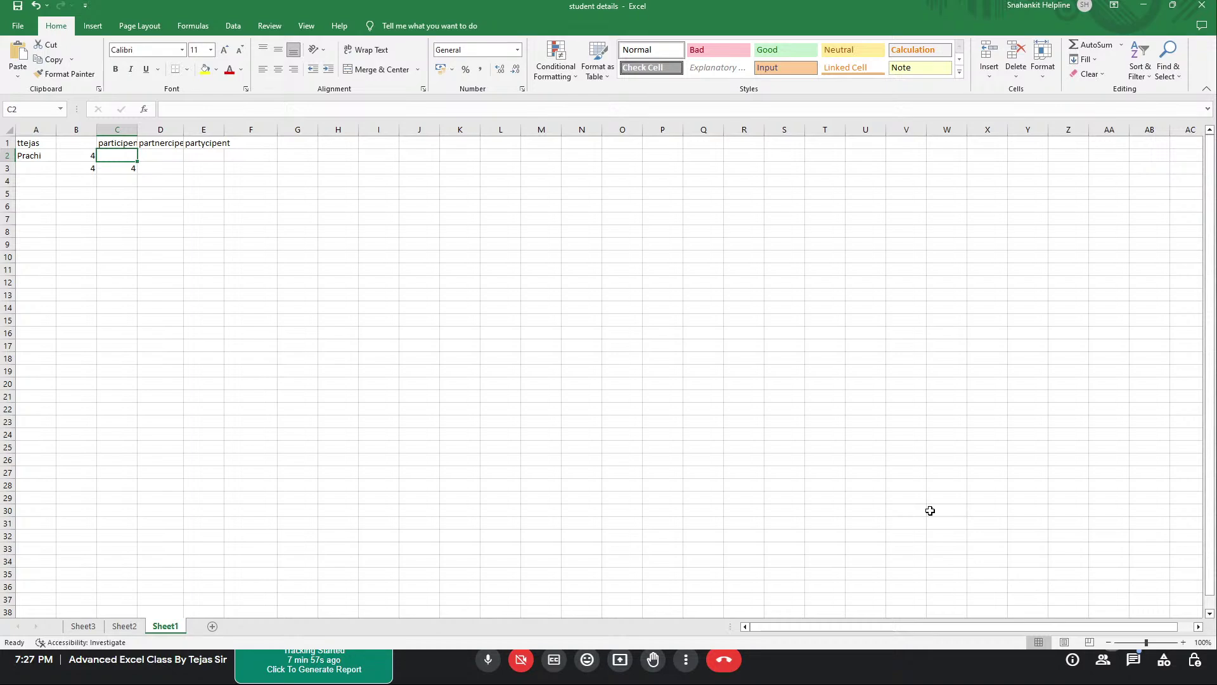
pyautogui.write('sometime')
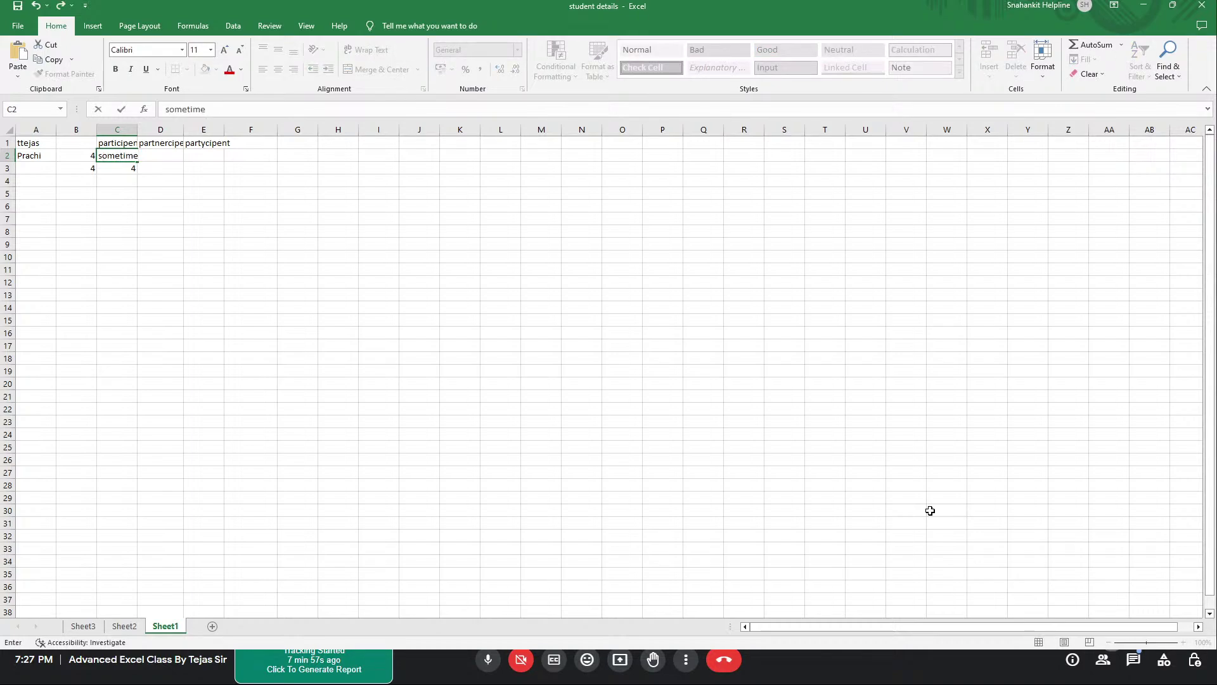
pyautogui.press('Tab')
pyautogui.press('Left')
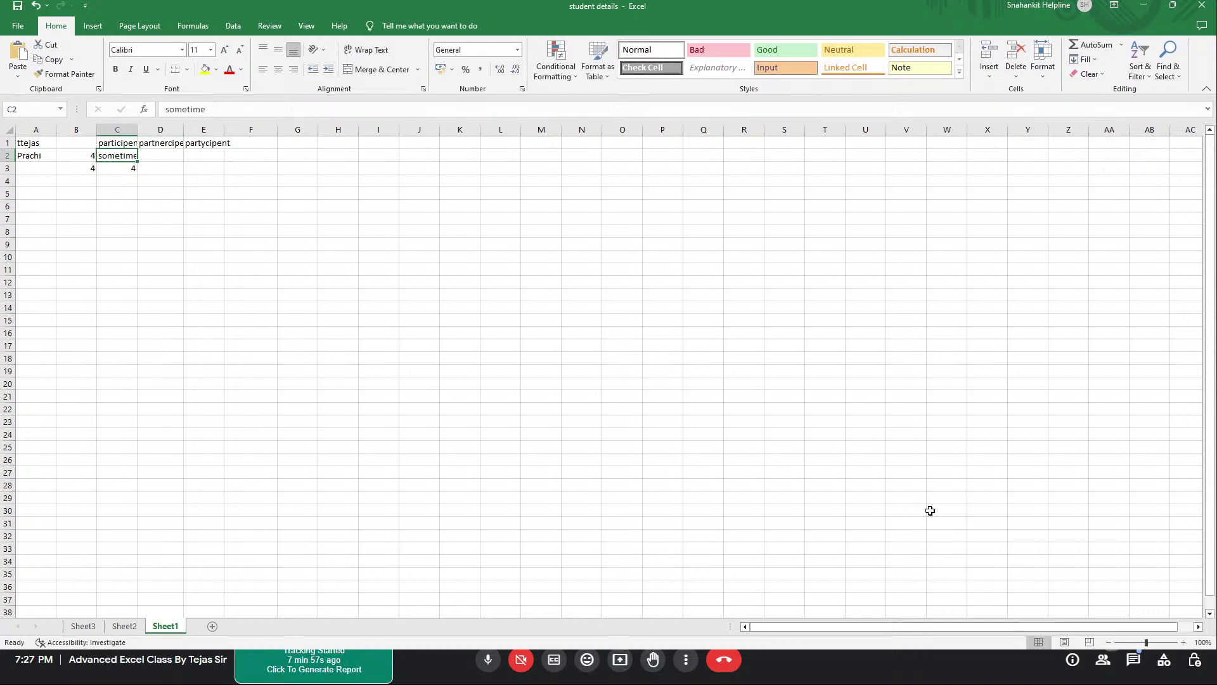
pyautogui.press('Down')
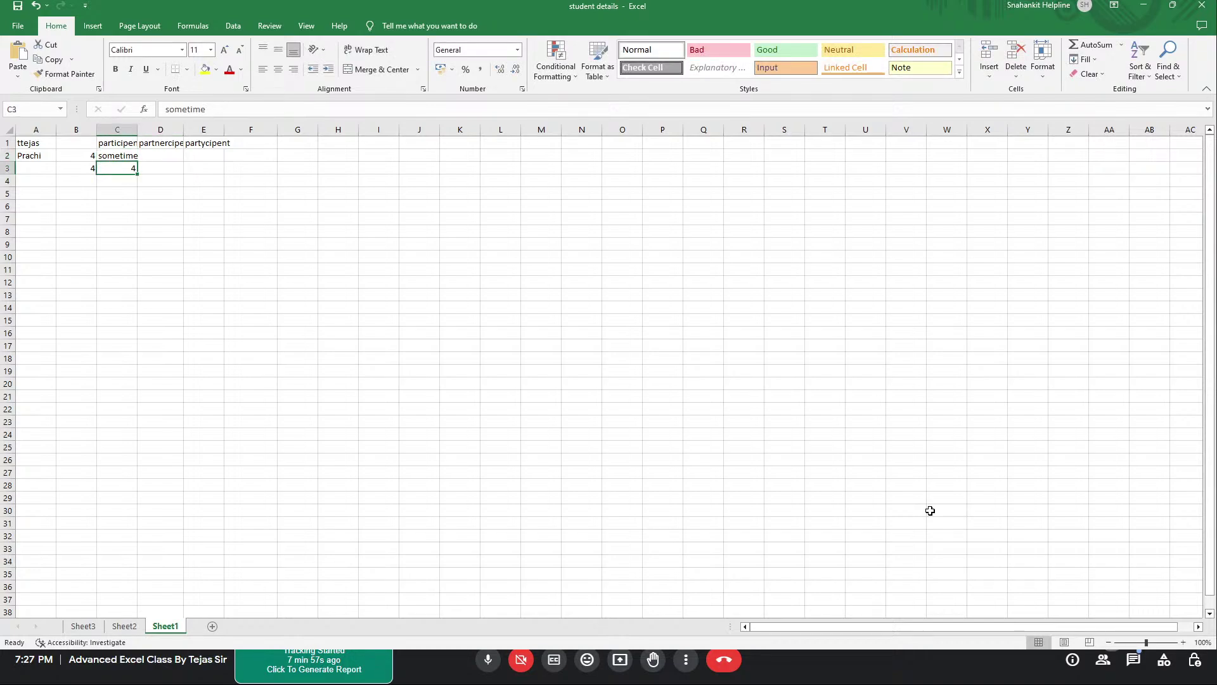
pyautogui.press('Up')
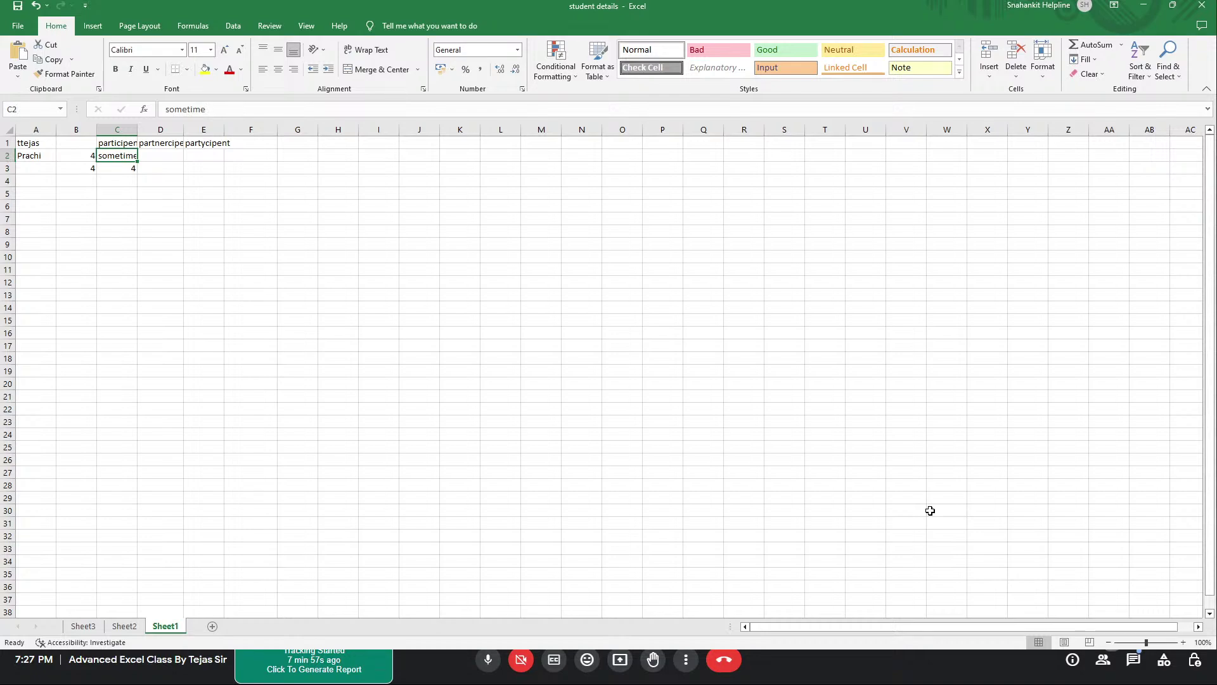
# Enter the formula =SUBSTITUTE(C2,"time","one") in cell D2 and review it
pyautogui.press('Right')
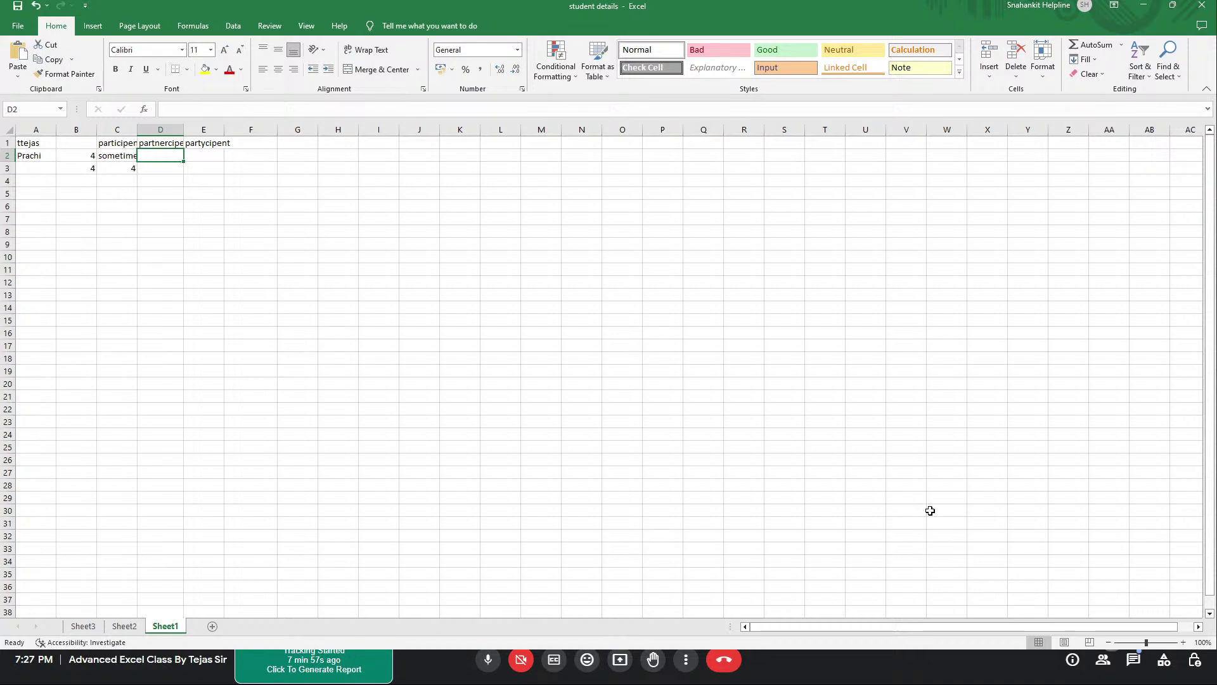
pyautogui.press('Left')
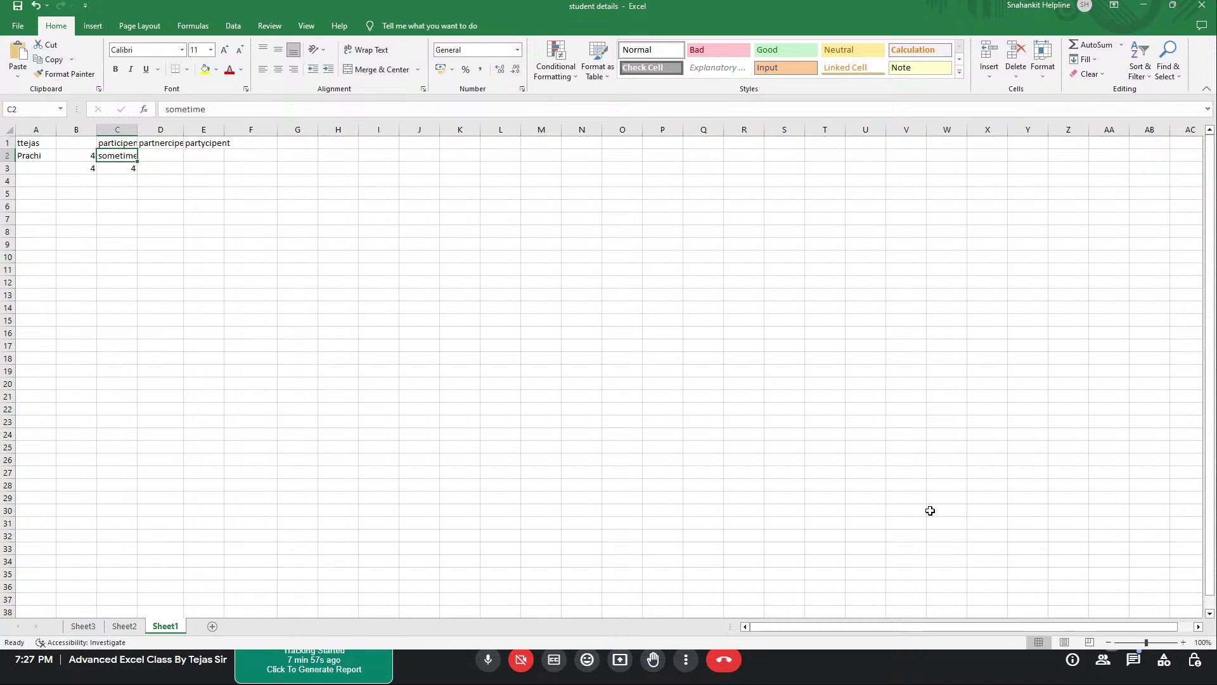
pyautogui.press('Right')
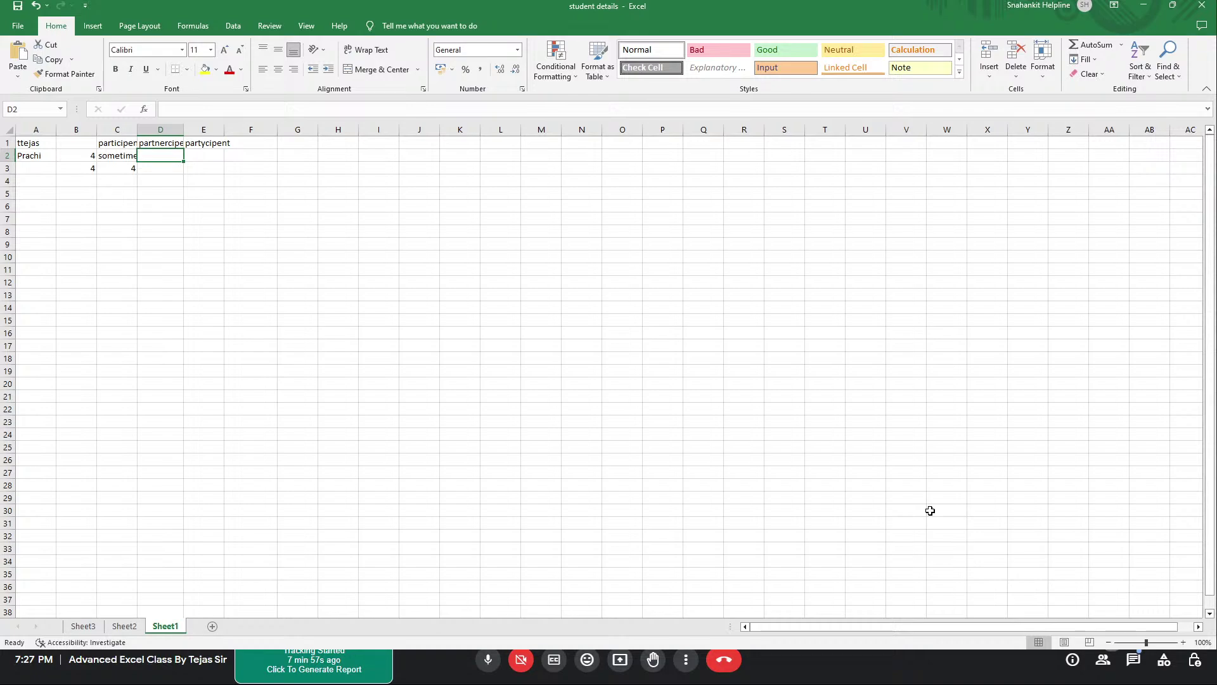
pyautogui.write('=')
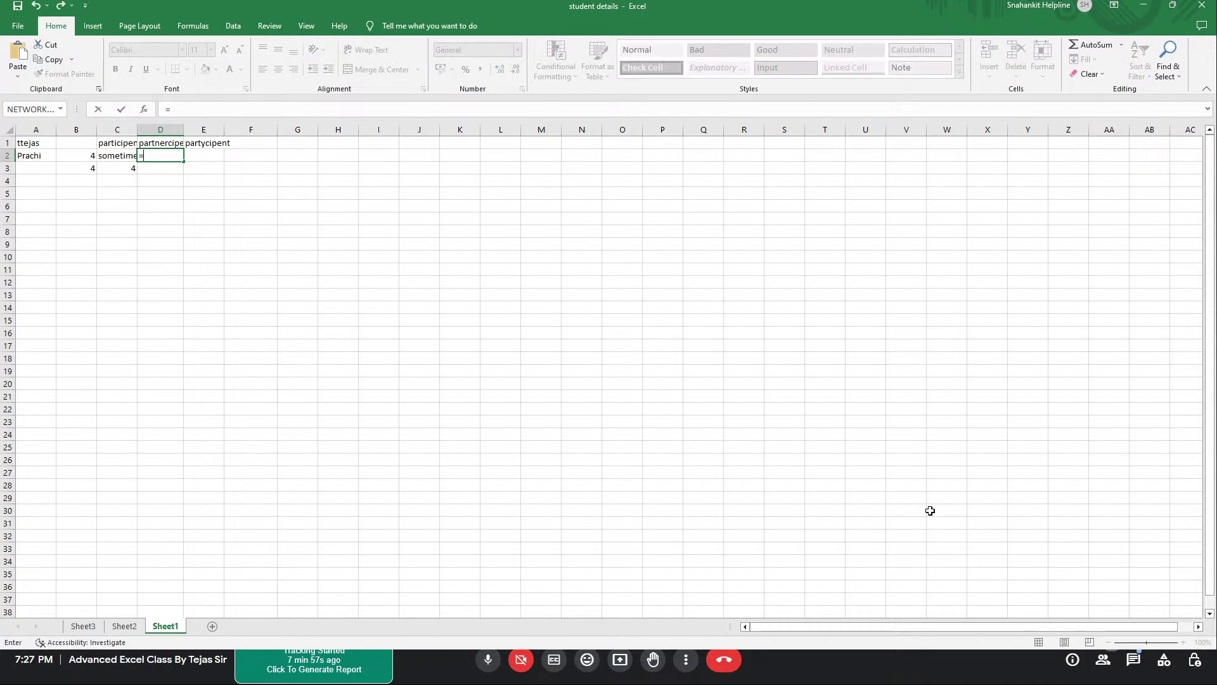
pyautogui.write('substitute(c2')
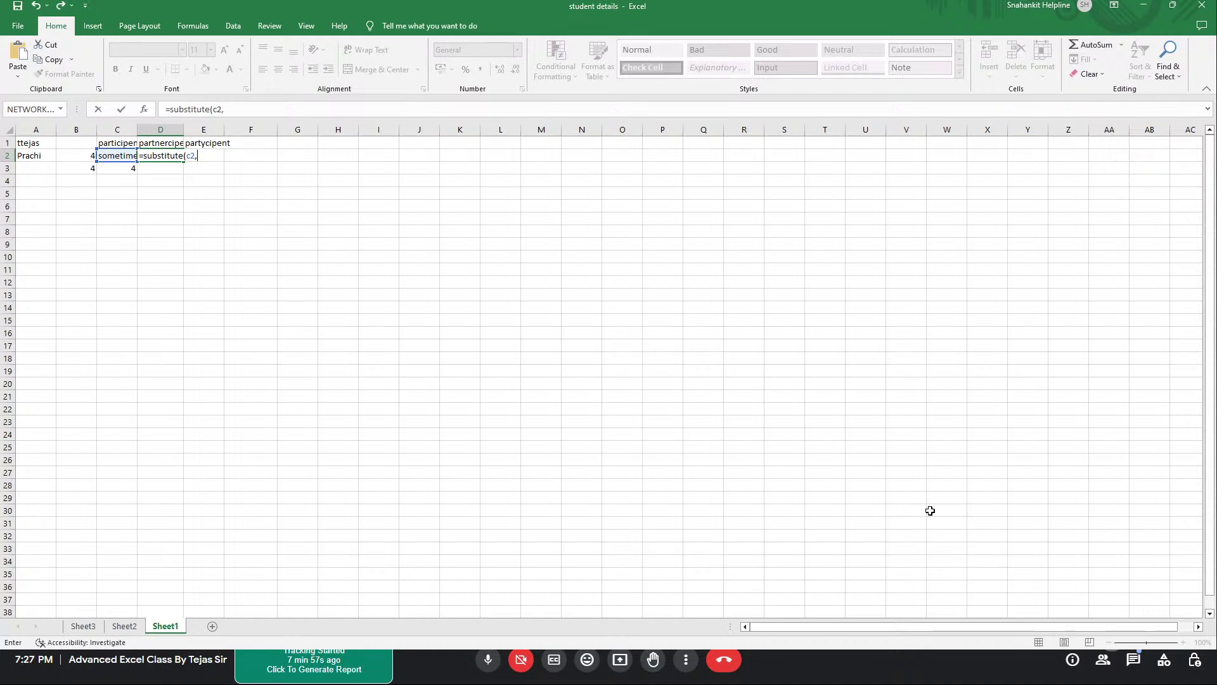
pyautogui.write(',"time",')
pyautogui.write('"one')
pyautogui.write(')')
pyautogui.press('Return')
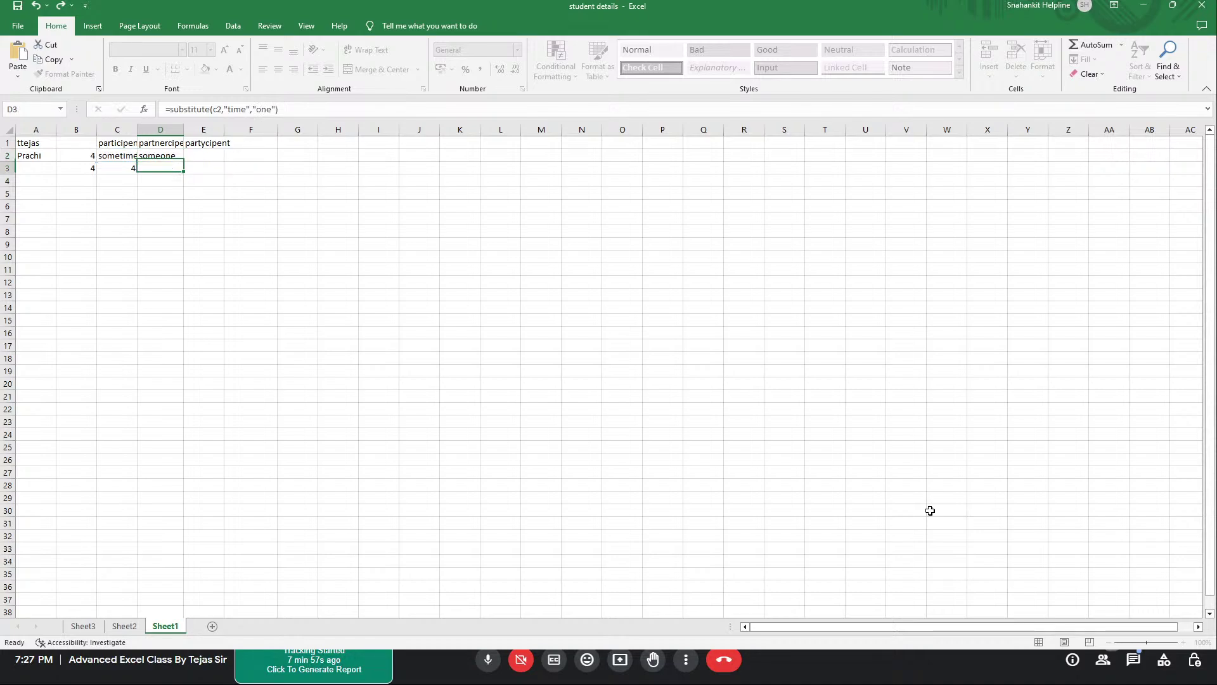
pyautogui.press('Up')
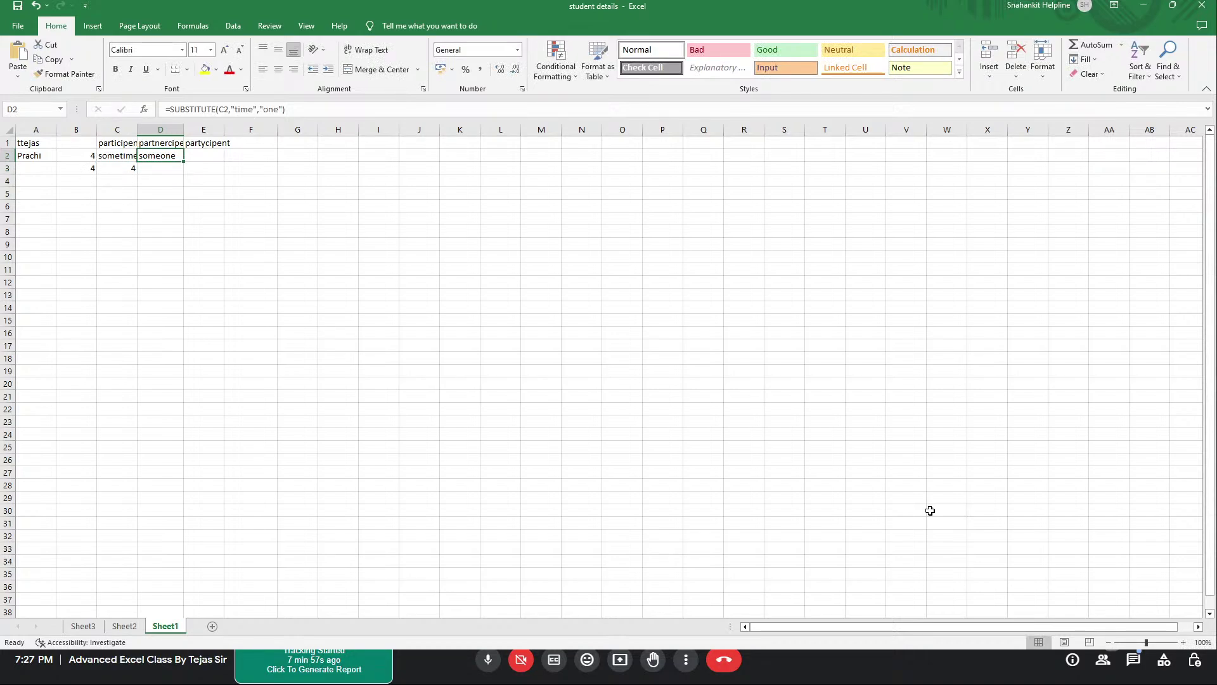
pyautogui.press('Right')
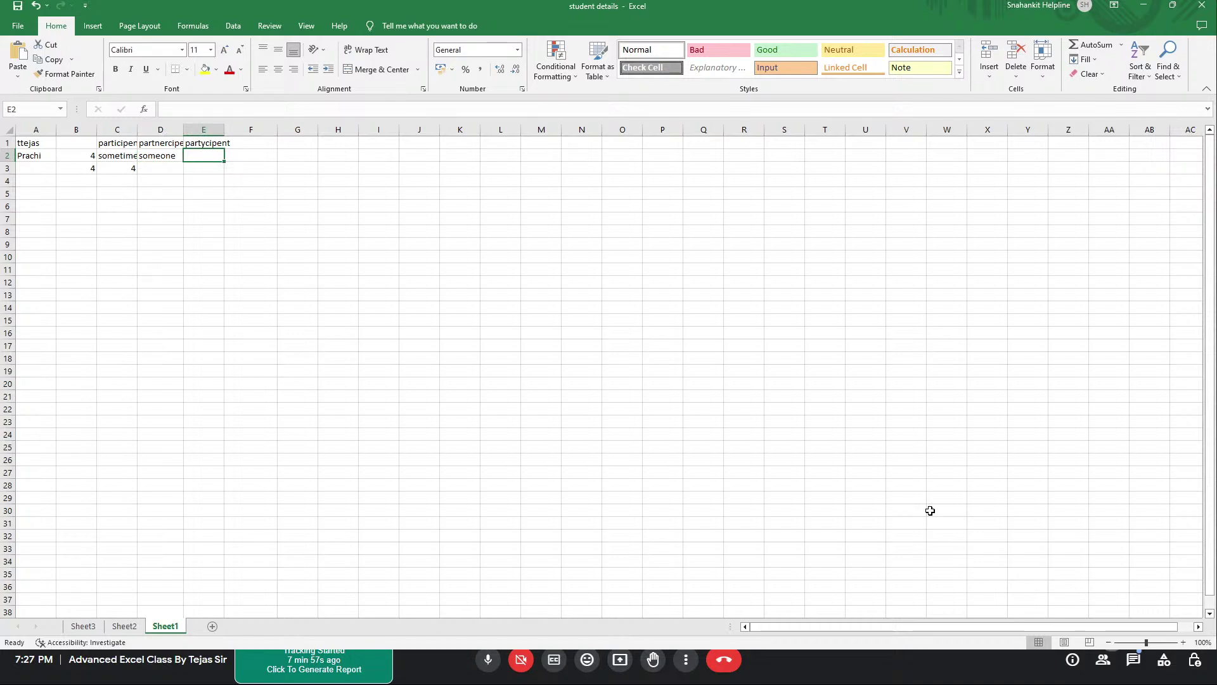
pyautogui.press('Left')
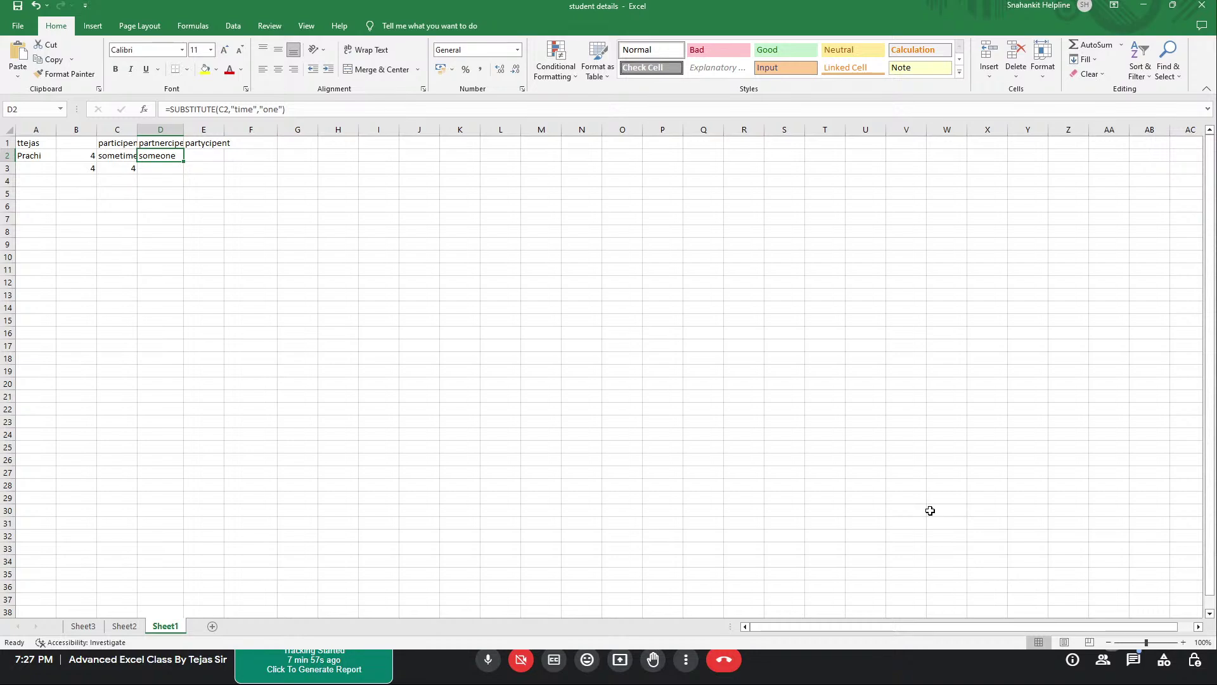
# Enter the sample text "some some some some" in cell E3
pyautogui.press('Down')
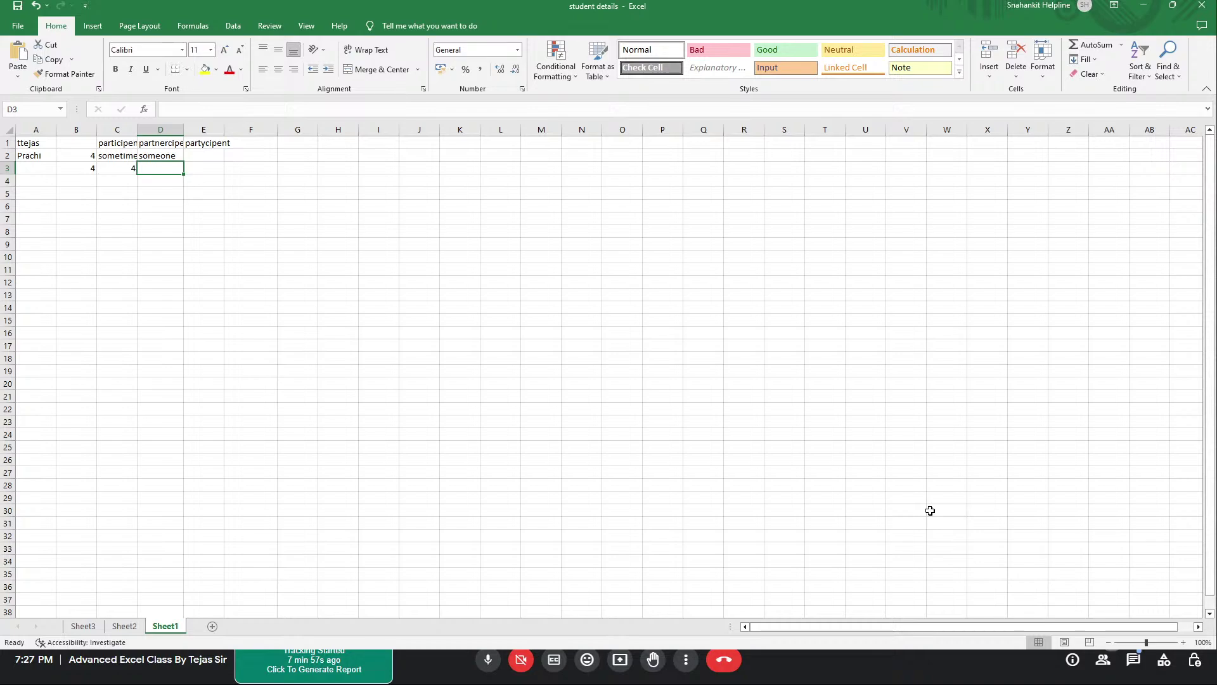
pyautogui.press('Left')
pyautogui.press('Right')
pyautogui.press('Right')
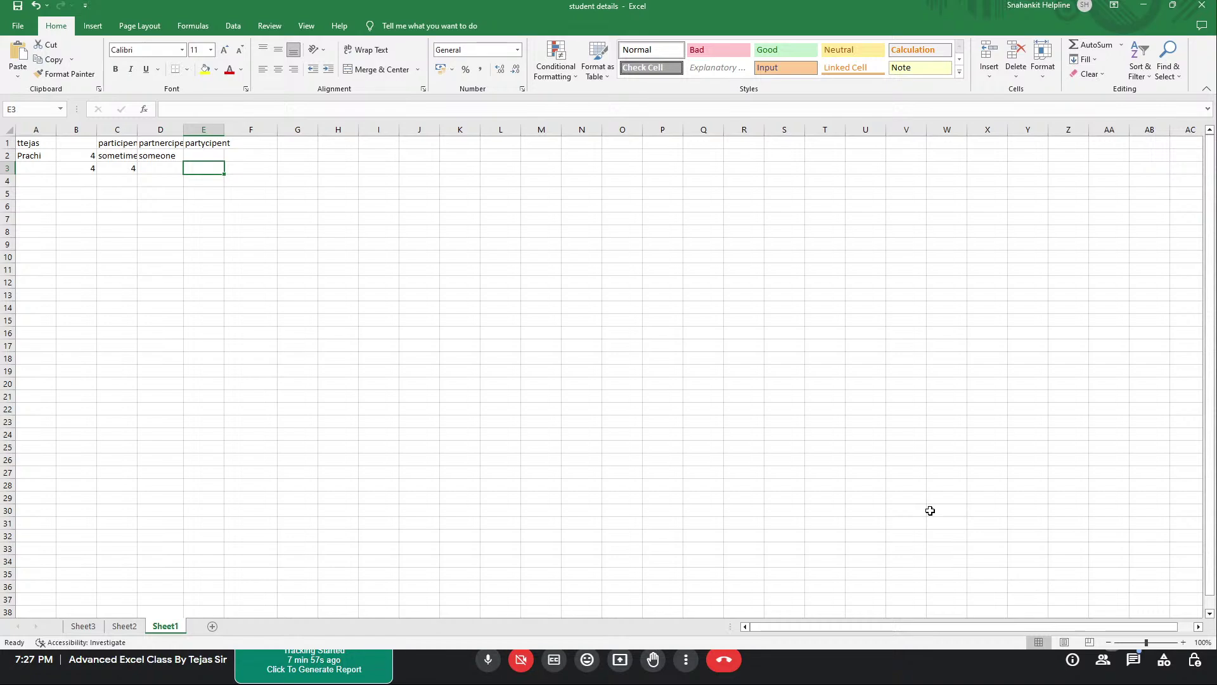
pyautogui.write('some')
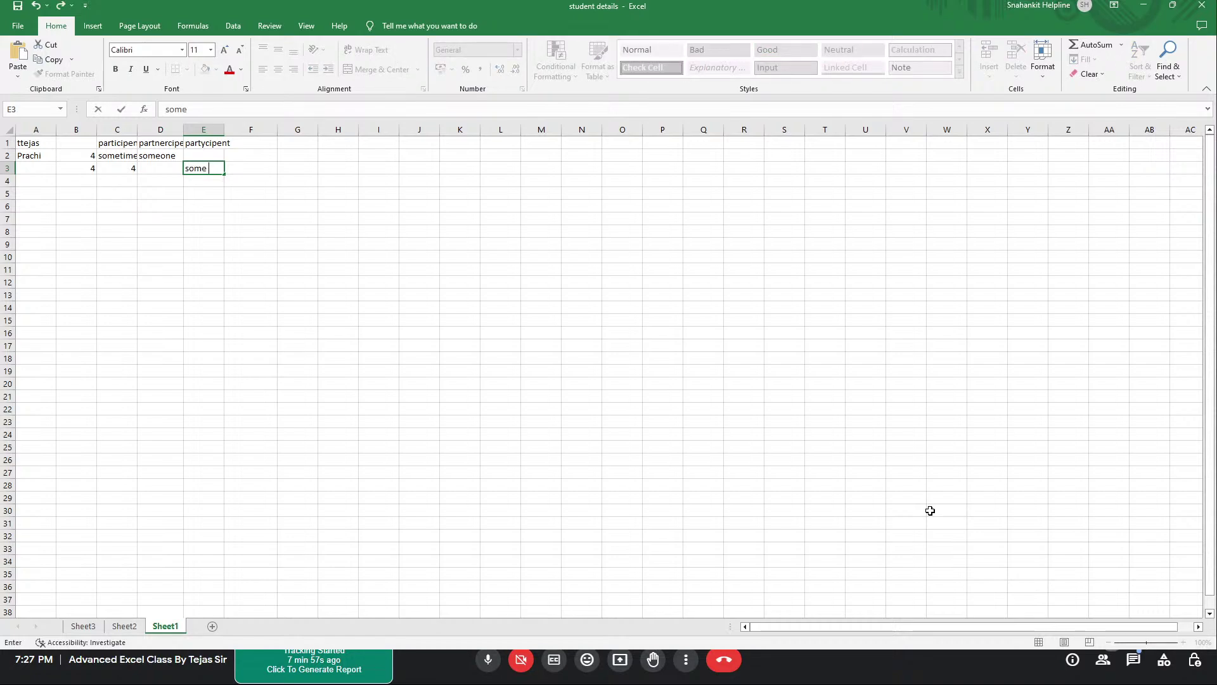
pyautogui.write('ome some some some')
pyautogui.press('Return')
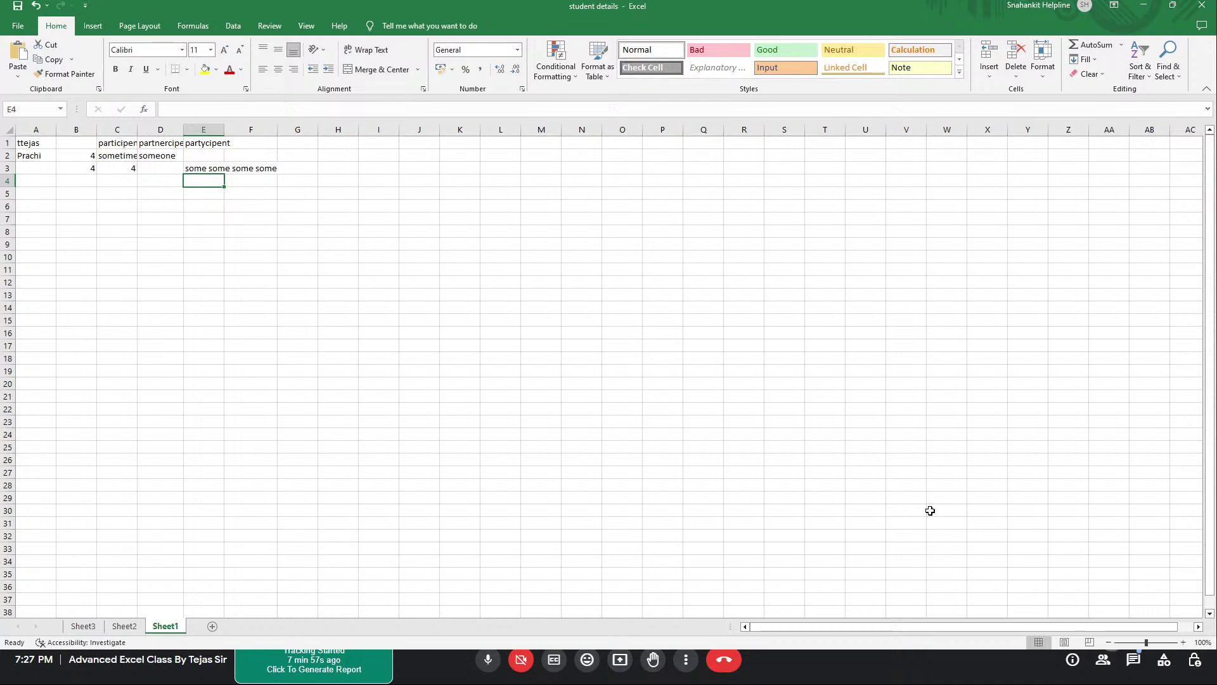
pyautogui.press('Up')
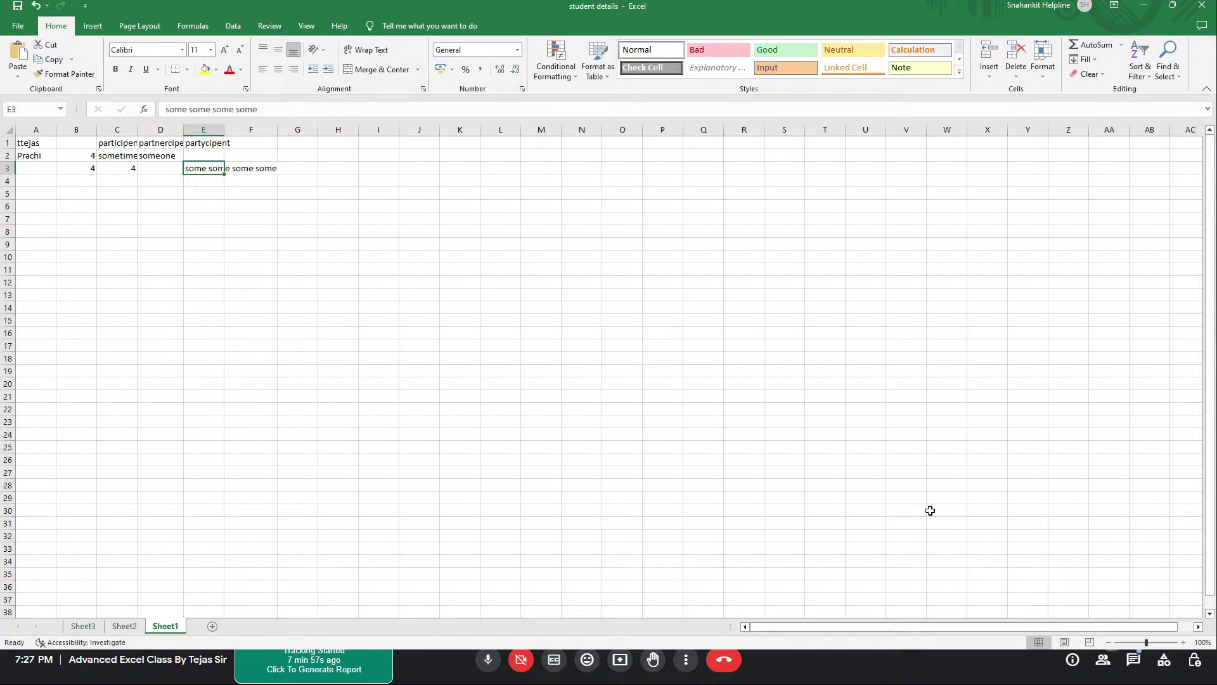
# Enter the formula =SUBSTITUTE(E3,"some","one",3) in cell E4 and review it
pyautogui.press('Down')
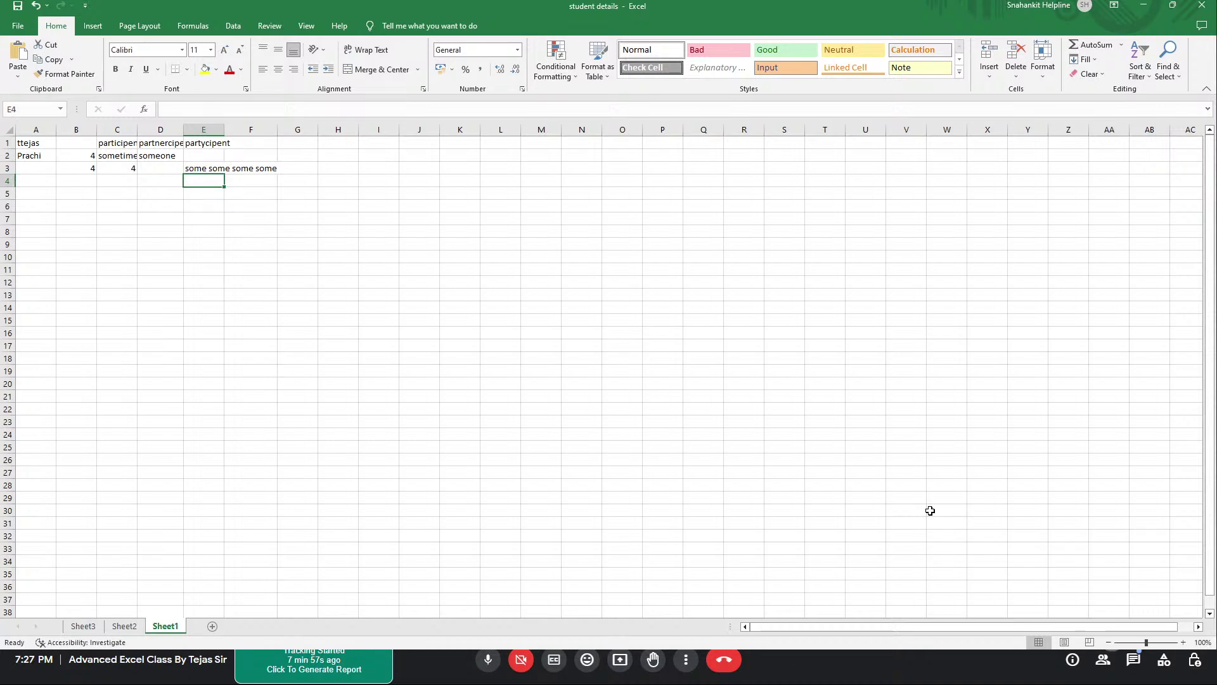
pyautogui.write('=s')
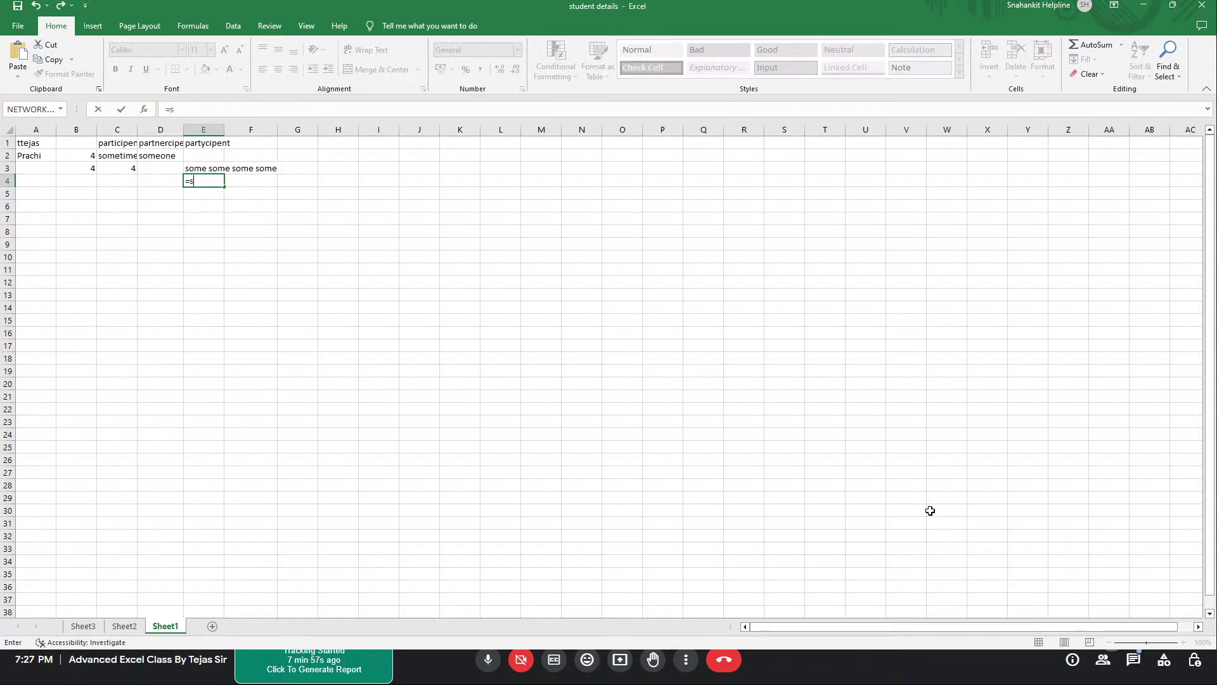
pyautogui.write('ubstitute(')
pyautogui.press('Up')
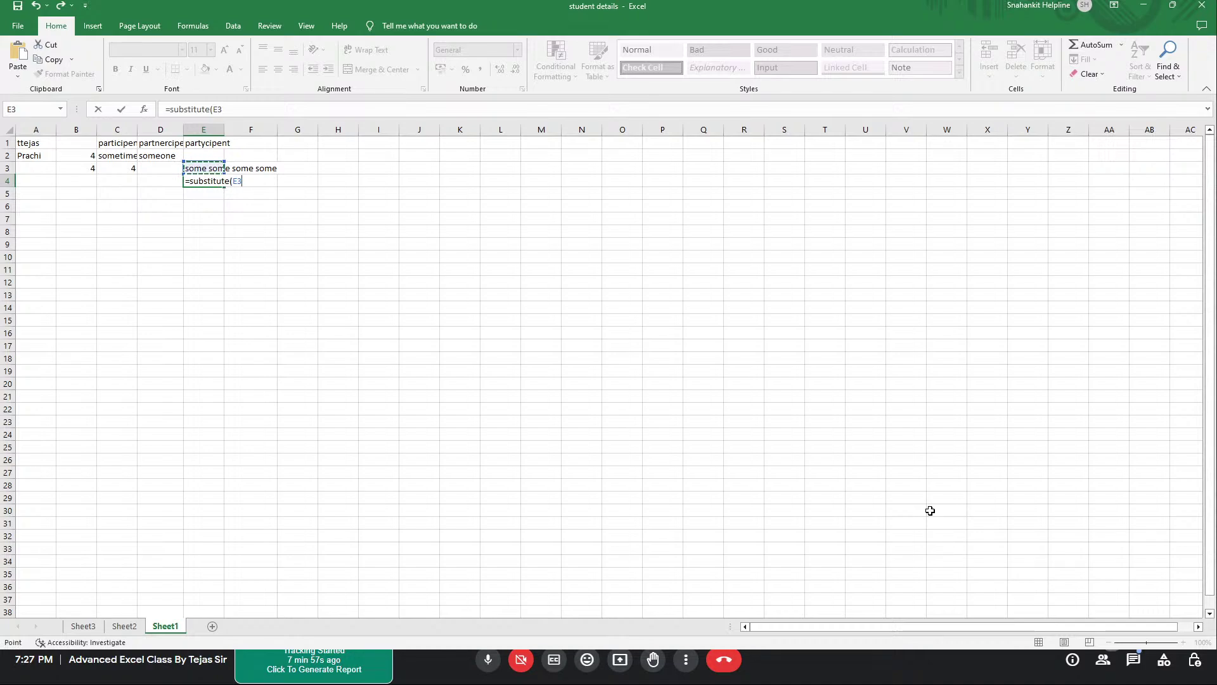
pyautogui.write(',')
pyautogui.write('"some')
pyautogui.write('","one some')
pyautogui.press('Return')
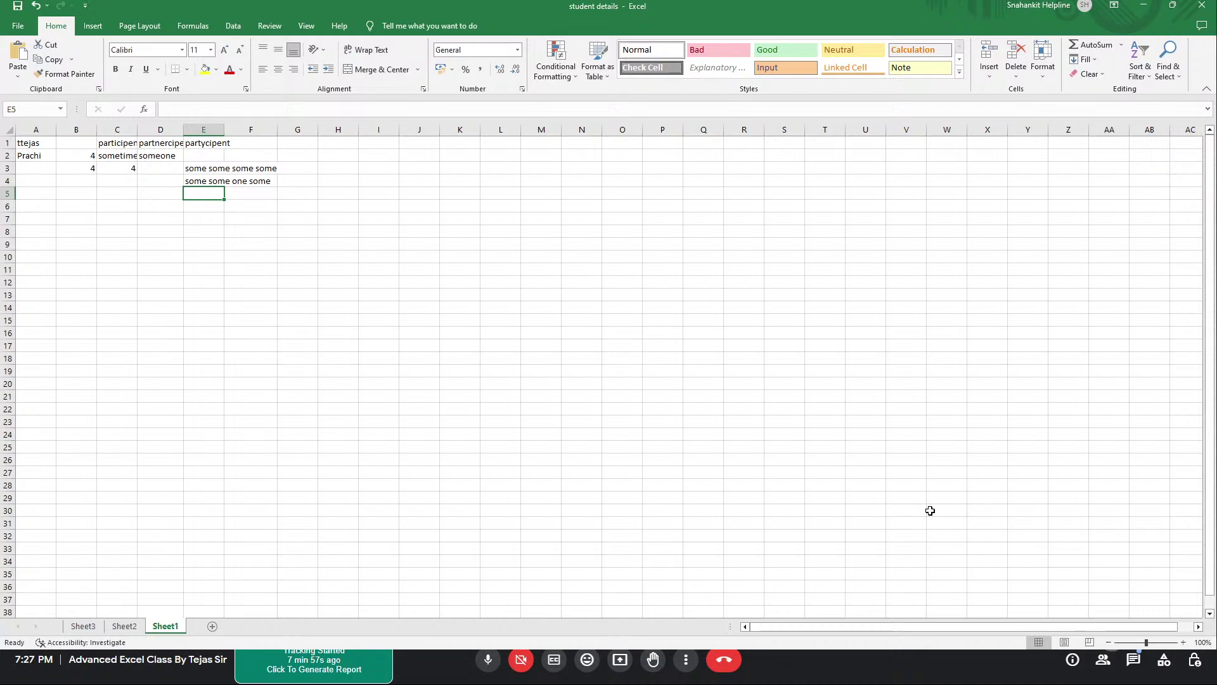
pyautogui.press('Up')
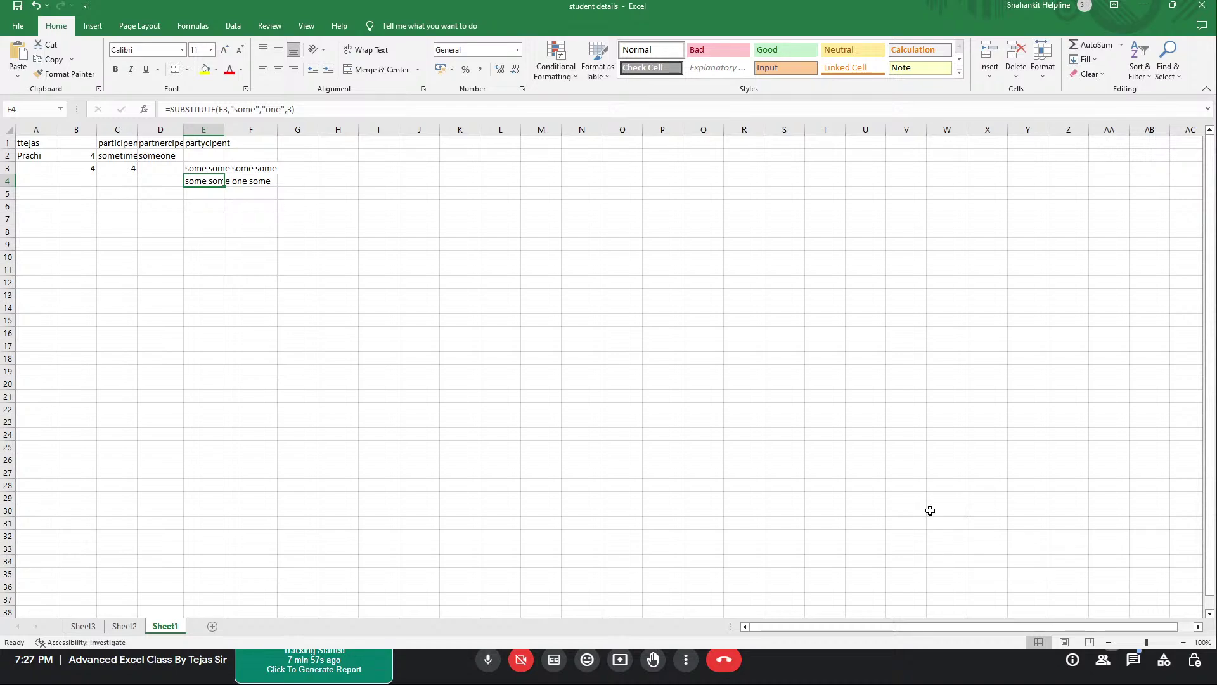
pyautogui.press('Down')
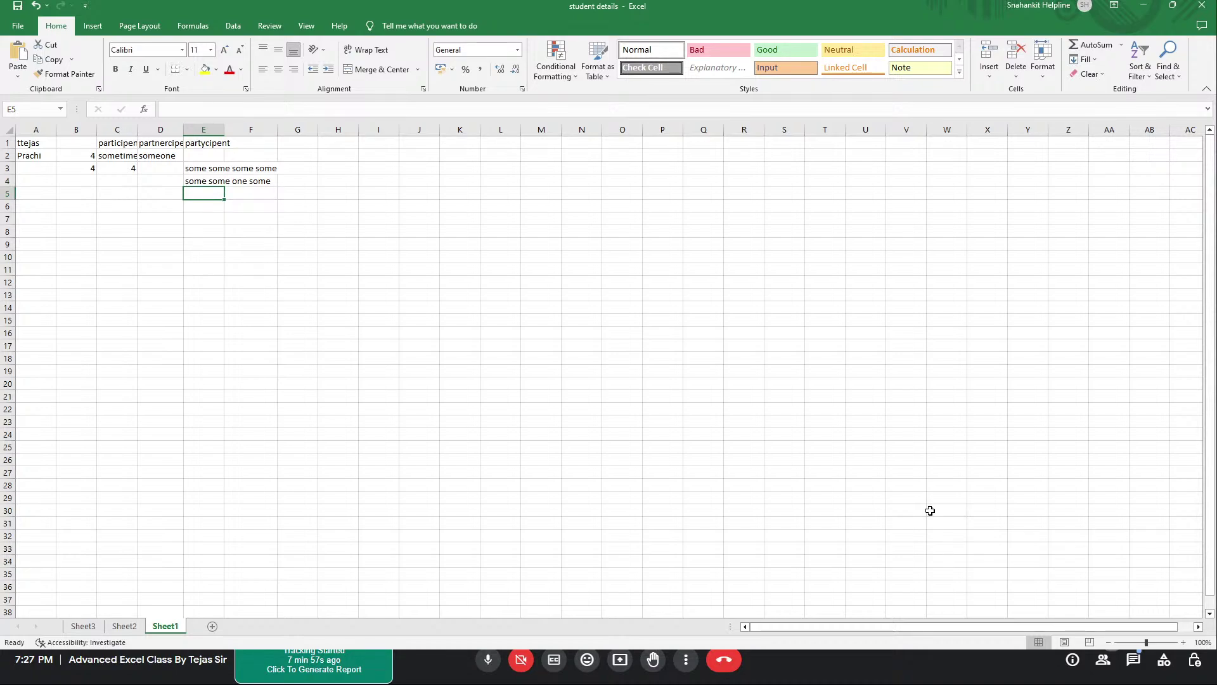
pyautogui.write('=')
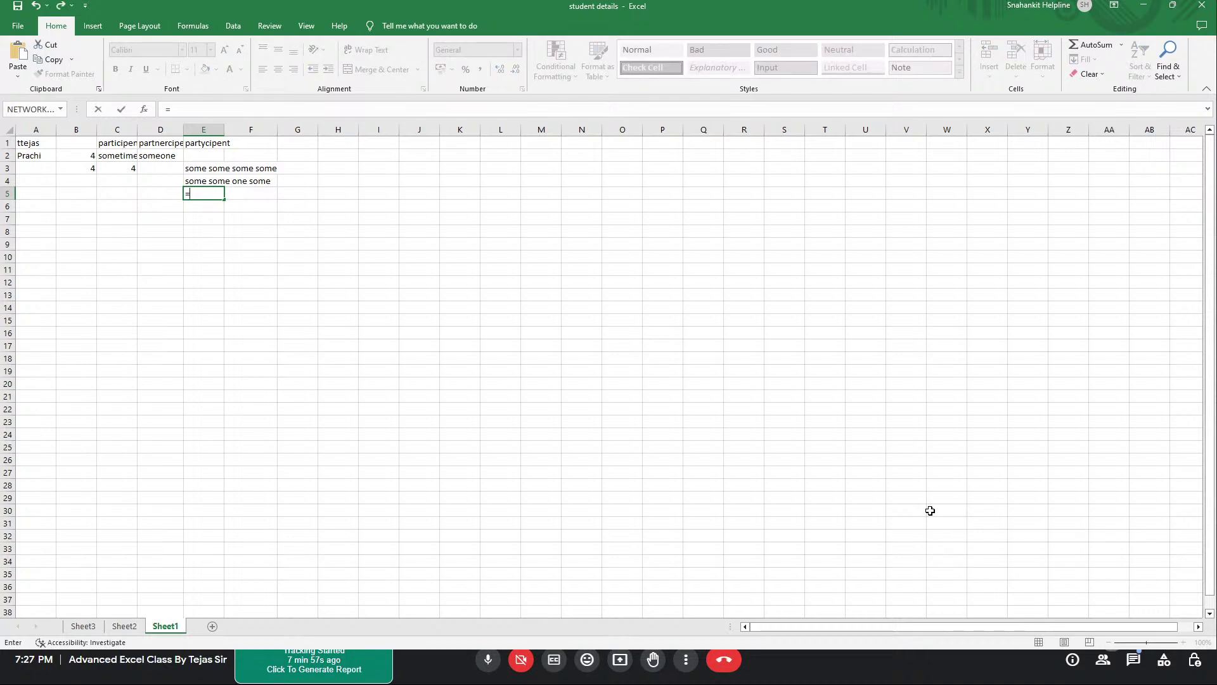
pyautogui.write('some')
pyautogui.press('Down')
pyautogui.press('Up')
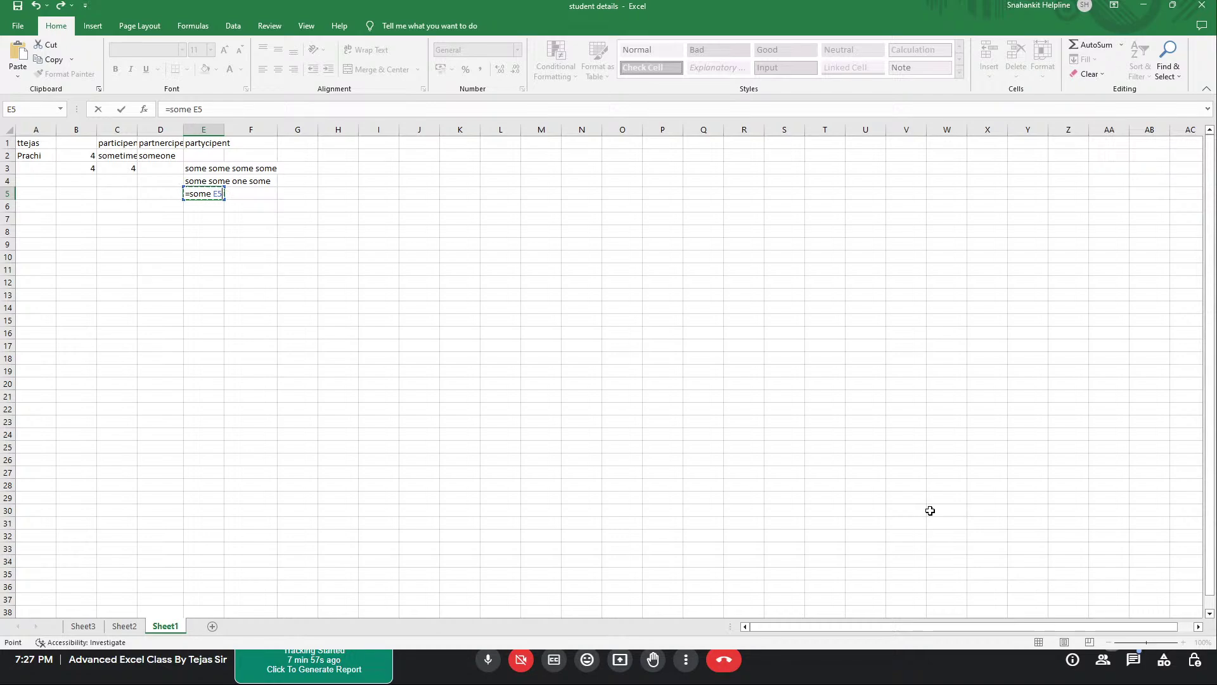
pyautogui.press('Down')
pyautogui.press('Up')
pyautogui.hotkey('alt', 'Tab')
pyautogui.press('Down')
pyautogui.press('Escape')
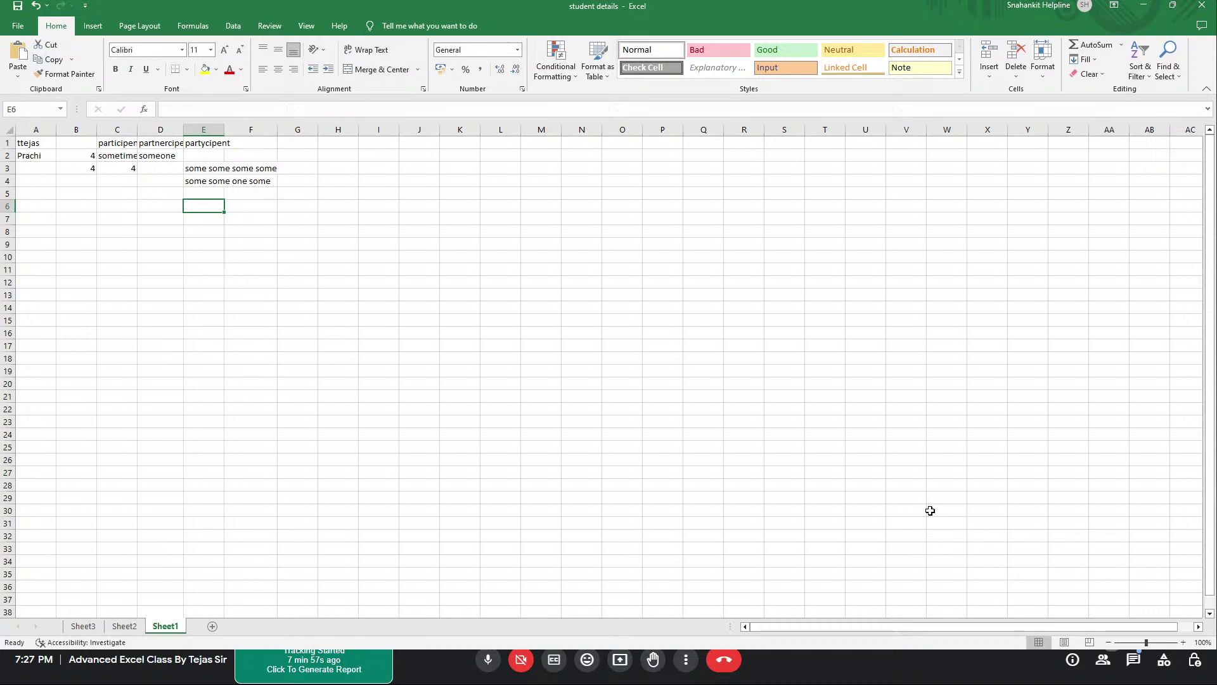
# Enter the sample word "some" followed by a space in cell E6
pyautogui.write('some')
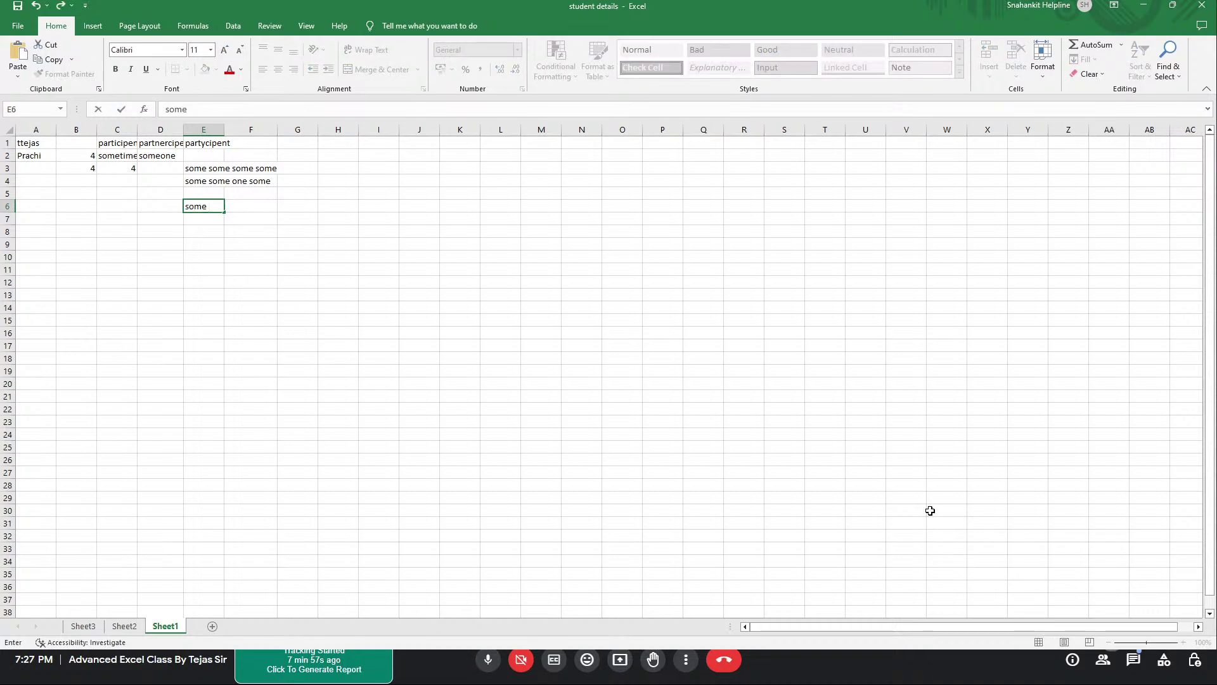
pyautogui.press('Return')
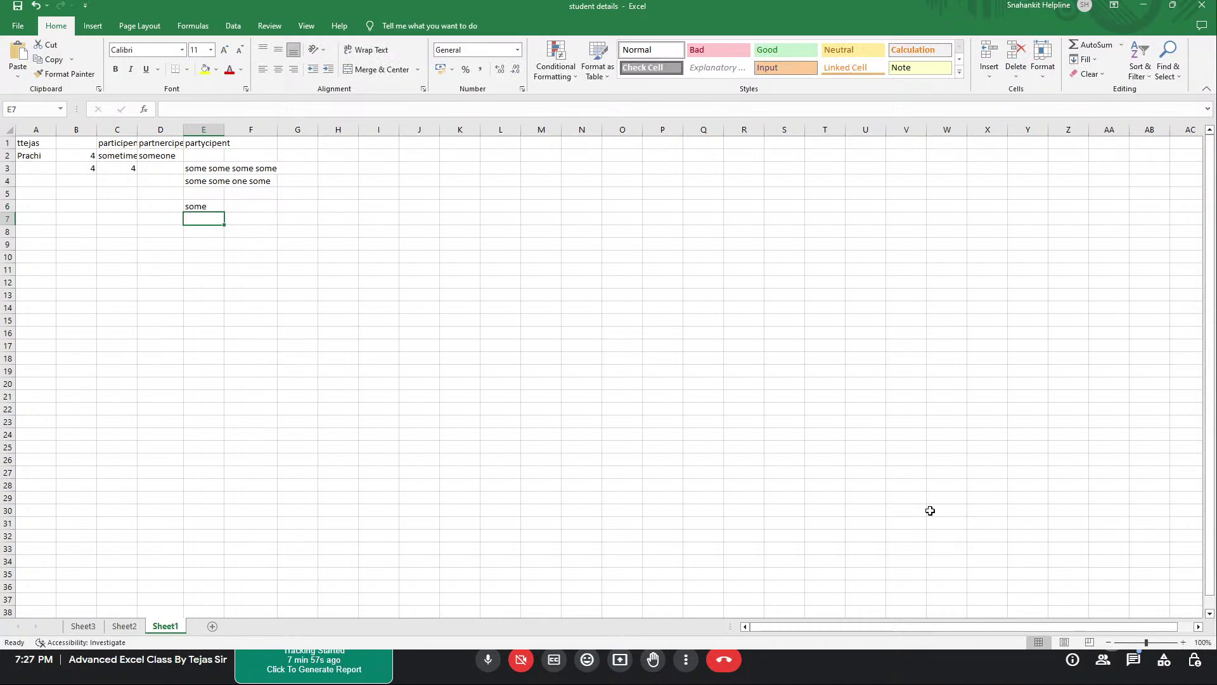
pyautogui.press('Up')
pyautogui.press('Down')
pyautogui.press('Up')
# Enter the formula =REPT(E6,3) in cell E7 to repeat the E6 text, and review it
pyautogui.write('=')
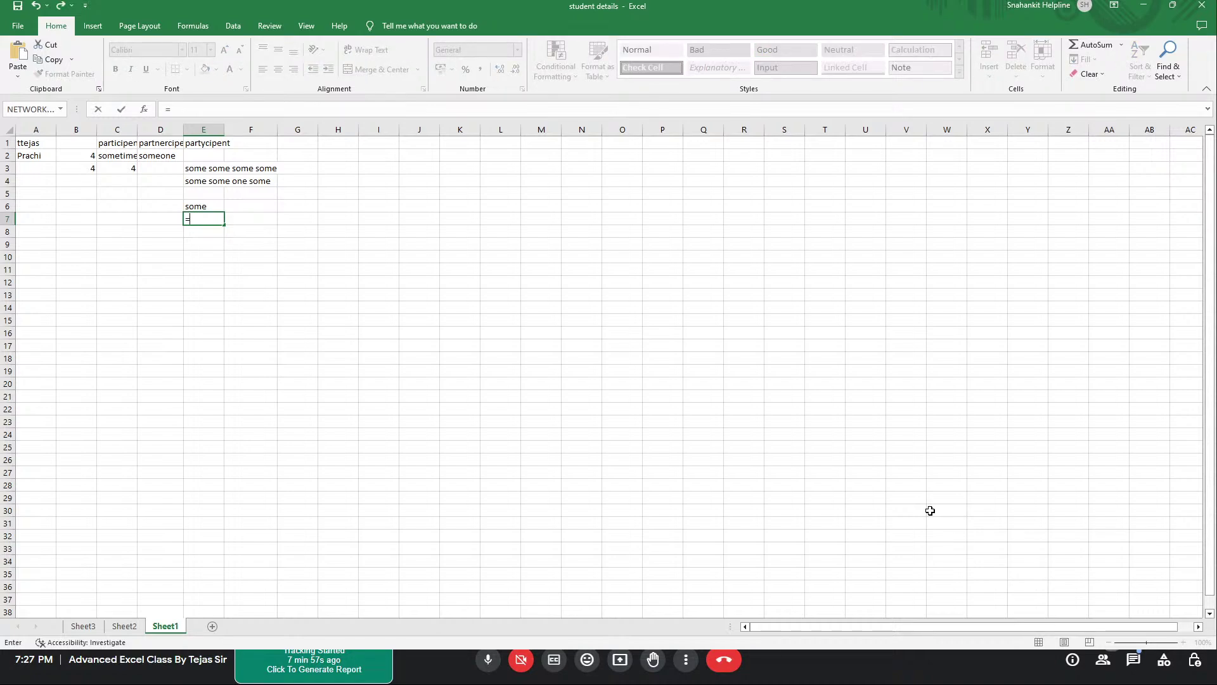
pyautogui.write('rept(e6')
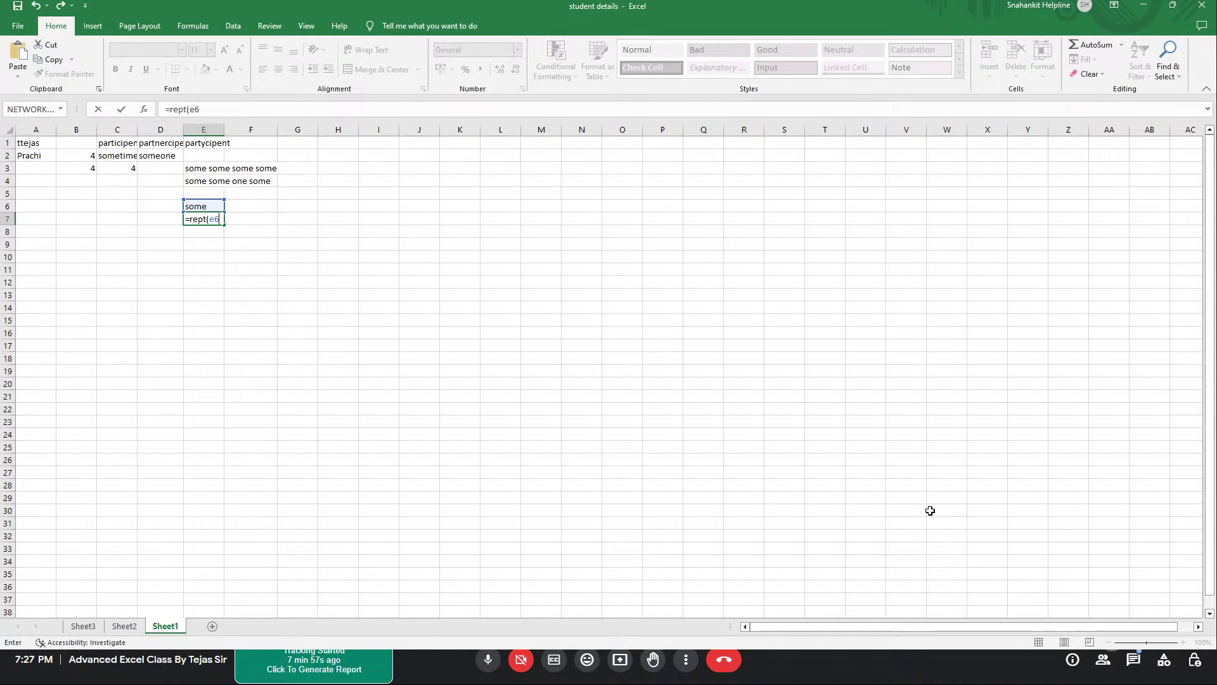
pyautogui.write(',3)')
pyautogui.press('Return')
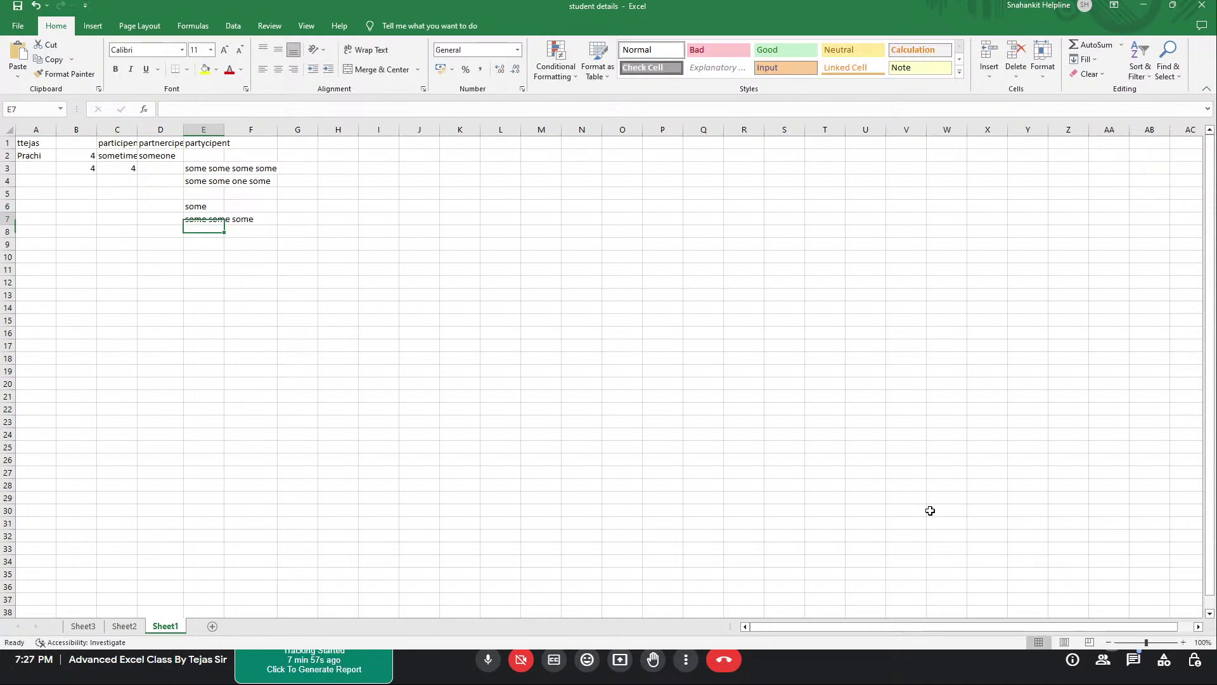
pyautogui.press('Up')
pyautogui.press('Down')
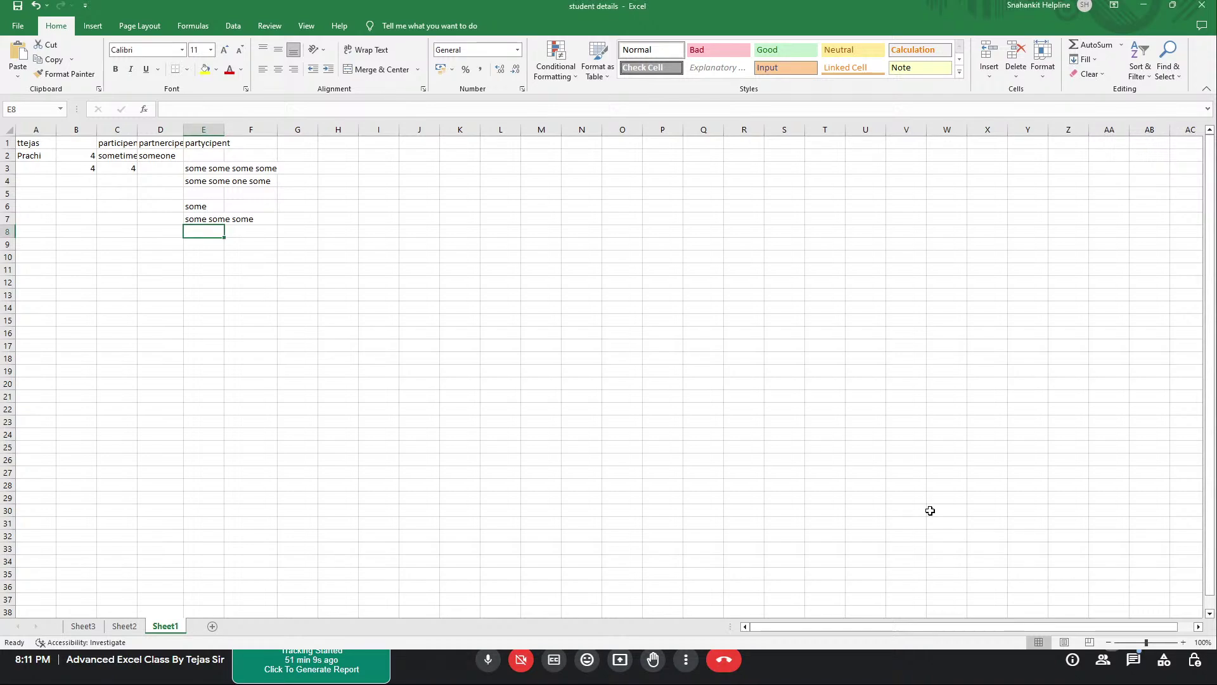
pyautogui.press('Up')
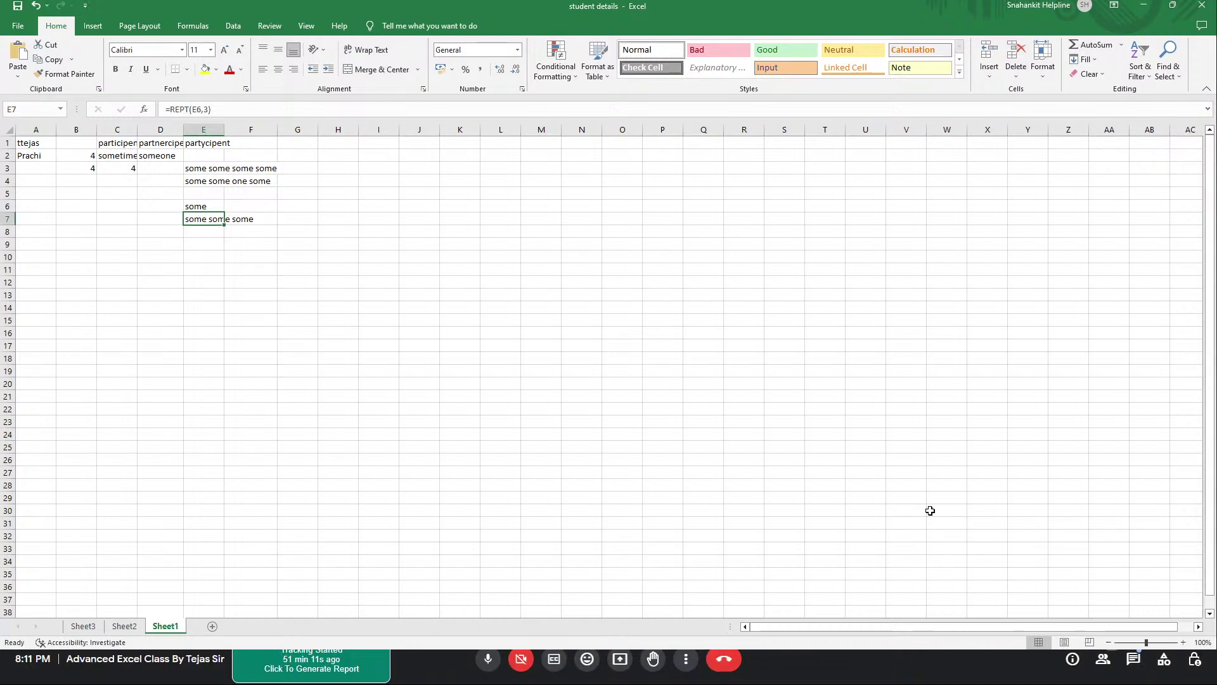
pyautogui.press('Down')
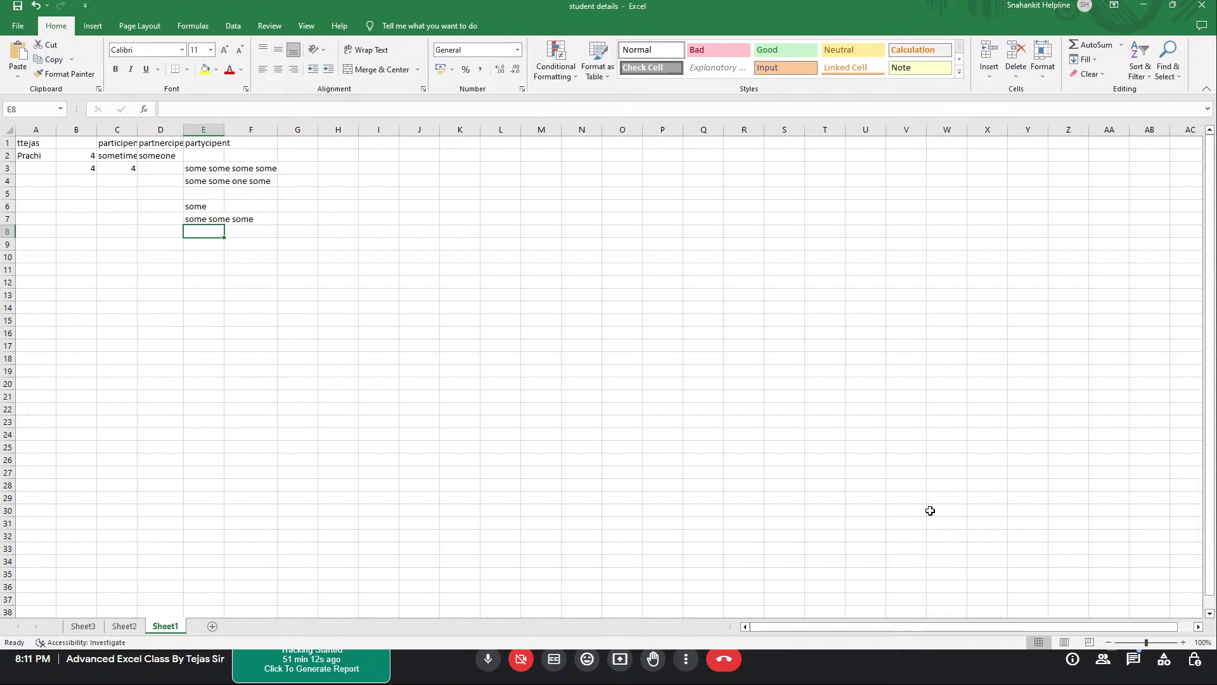
pyautogui.press('Down')
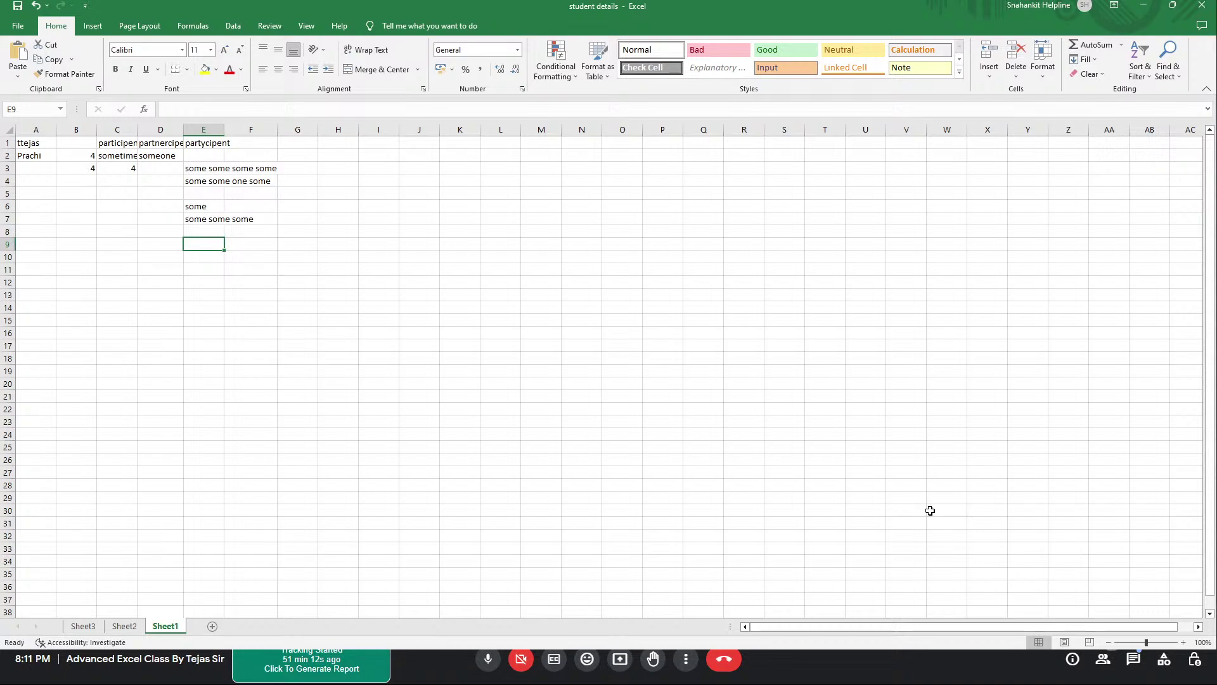
pyautogui.press('Up')
pyautogui.press('Up')
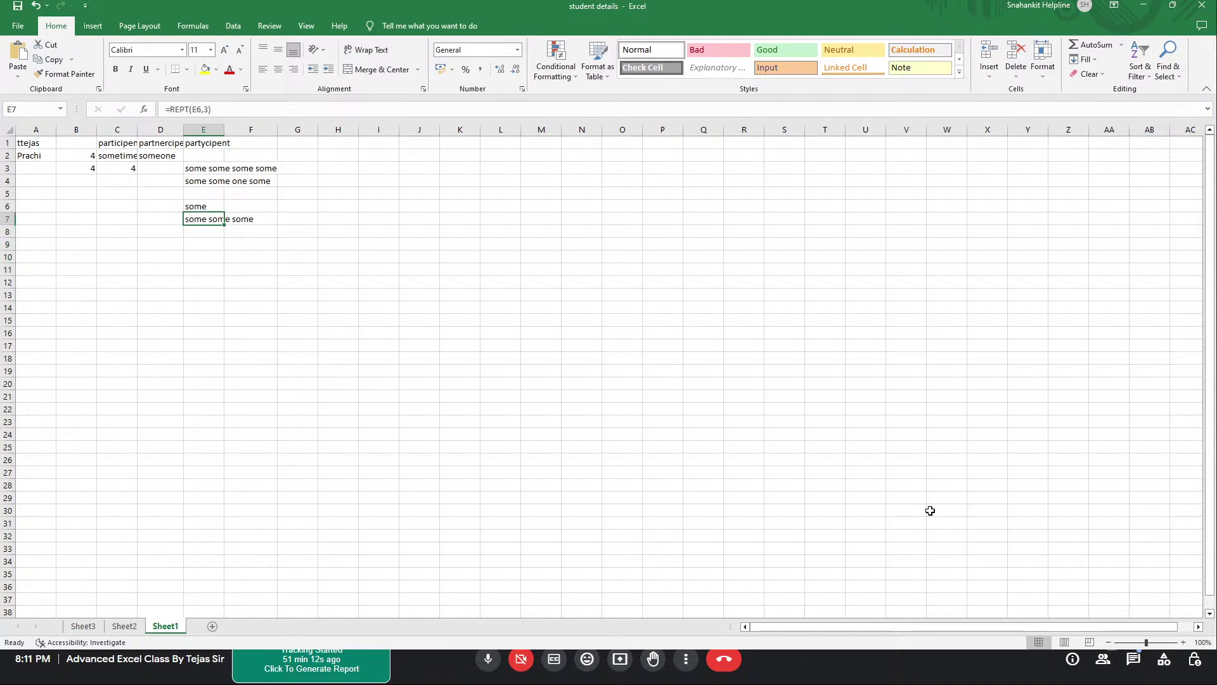
pyautogui.press('Down')
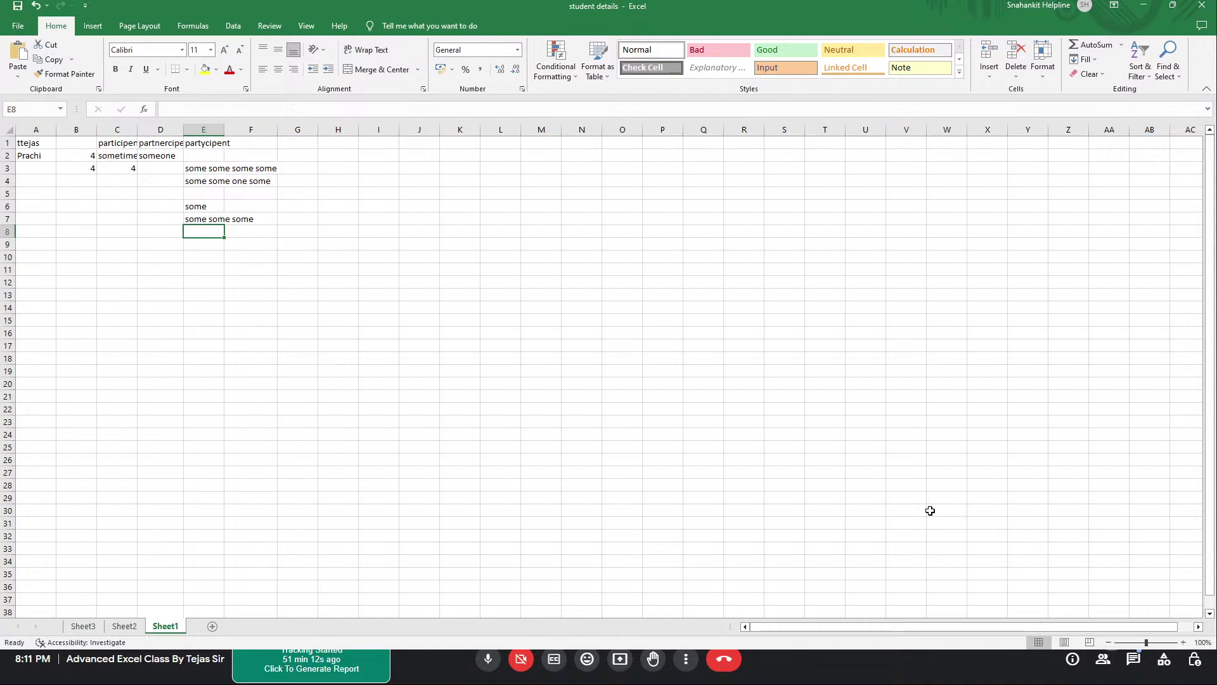
pyautogui.press('Right')
pyautogui.press('Right')
pyautogui.press('Right')
pyautogui.press('Left')
pyautogui.press('Left')
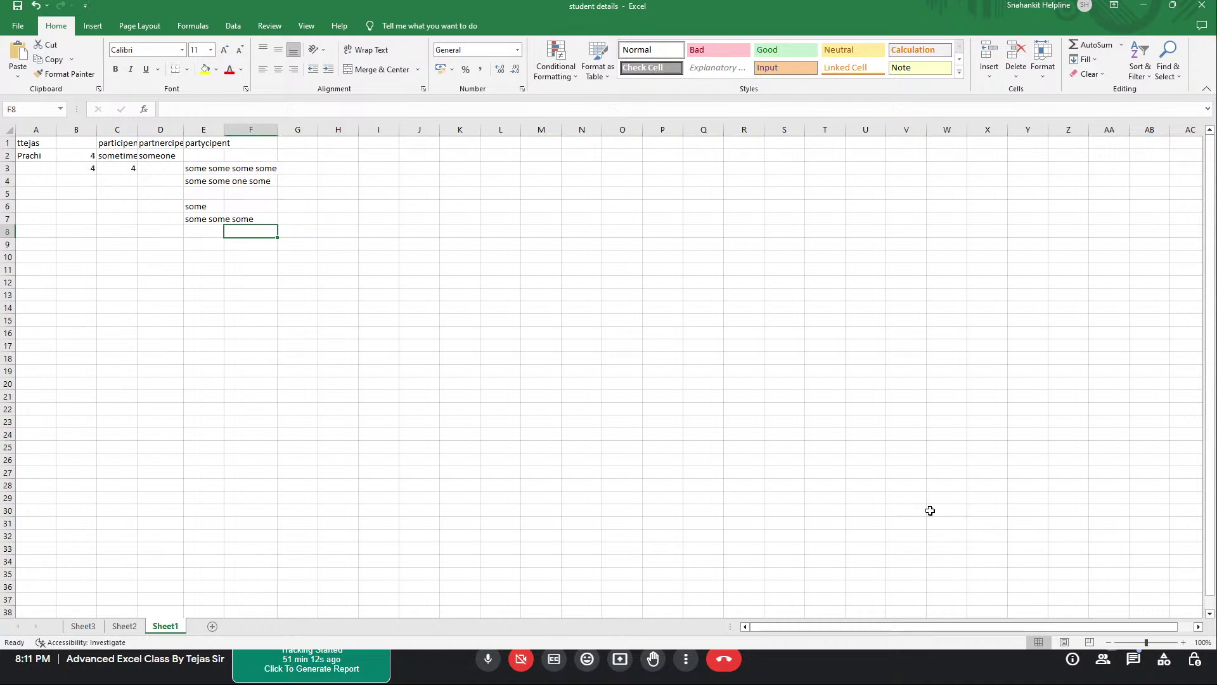
pyautogui.press('Left')
pyautogui.press('Up')
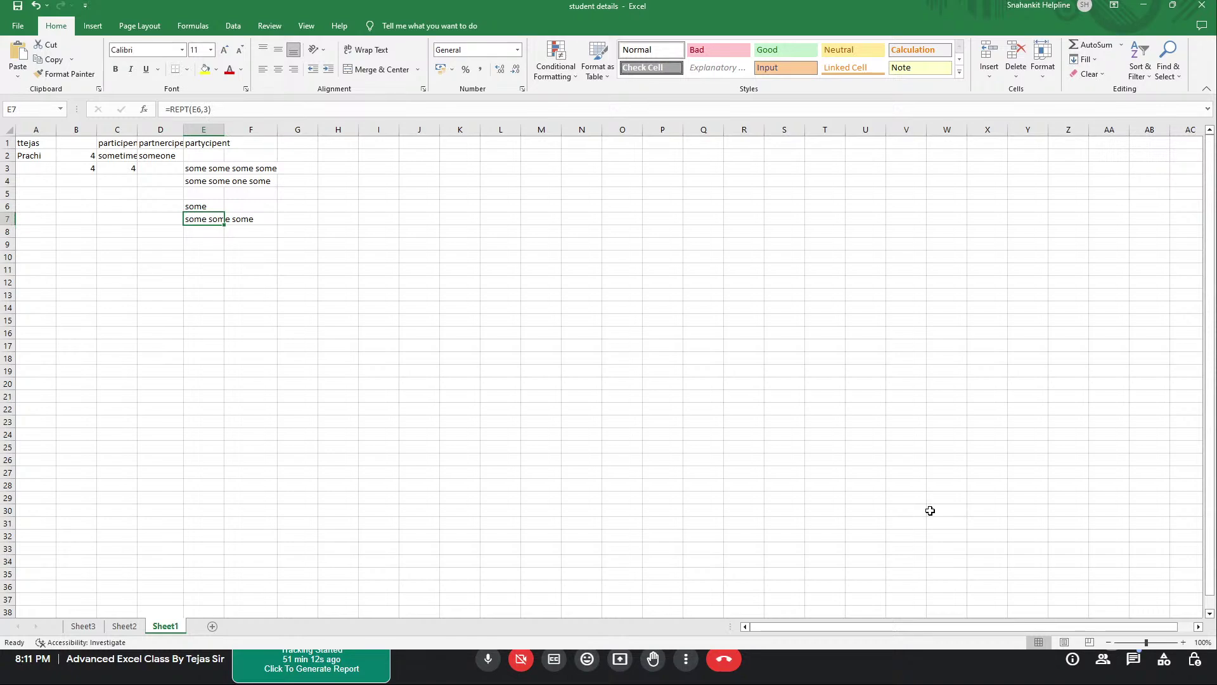
pyautogui.press('Down')
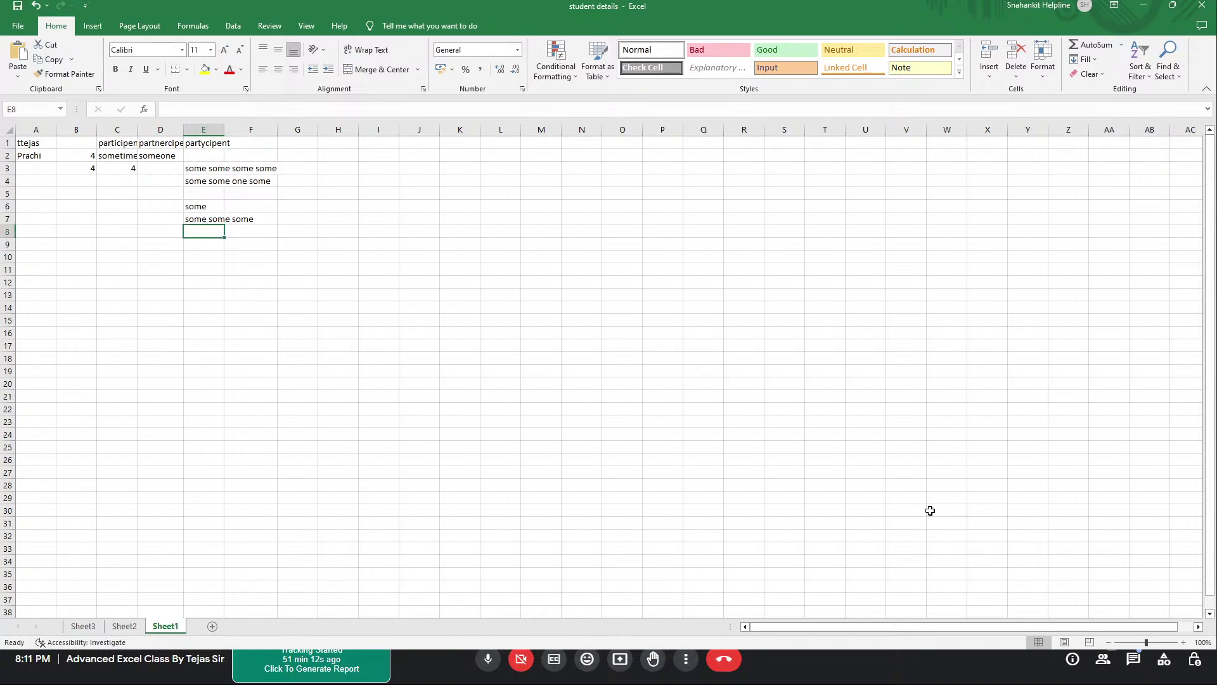
pyautogui.press('Up')
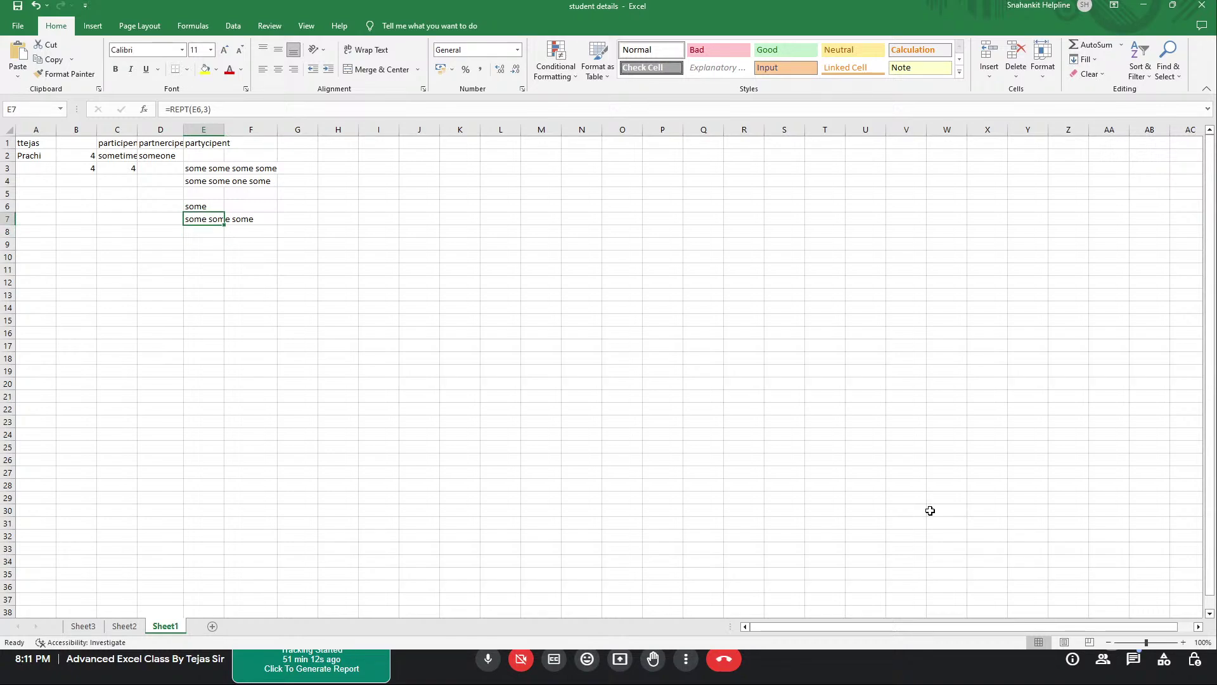
pyautogui.press('Down')
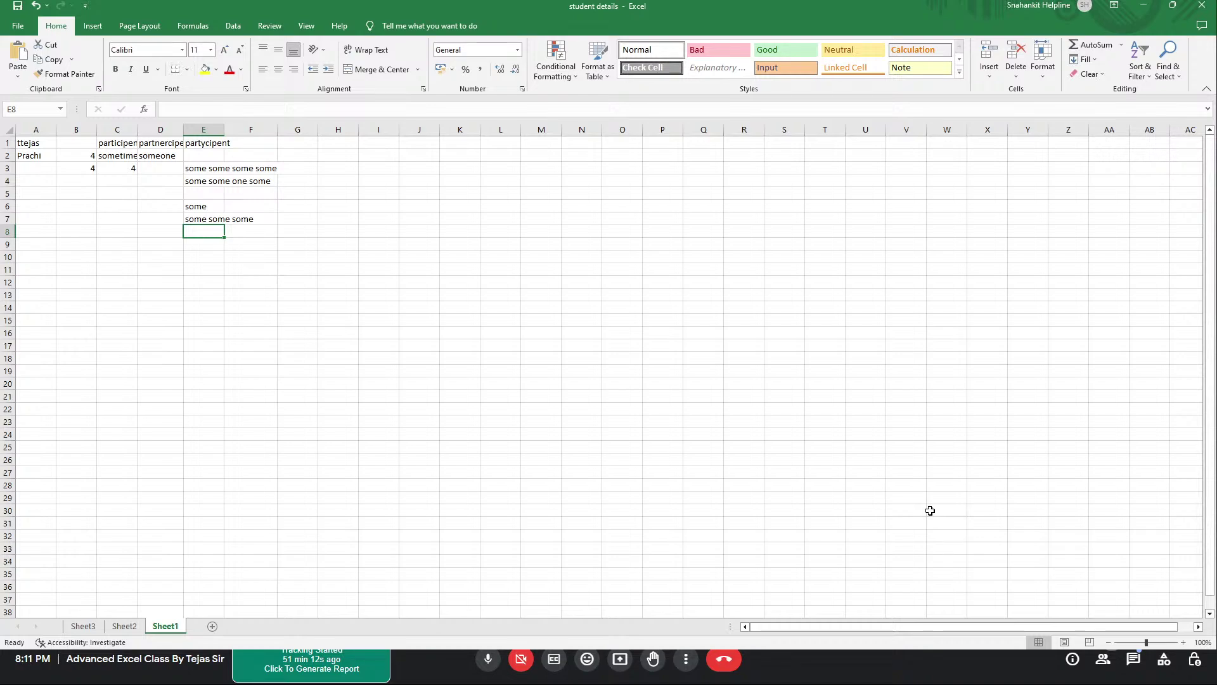
pyautogui.hotkey('ctrl', 'a')
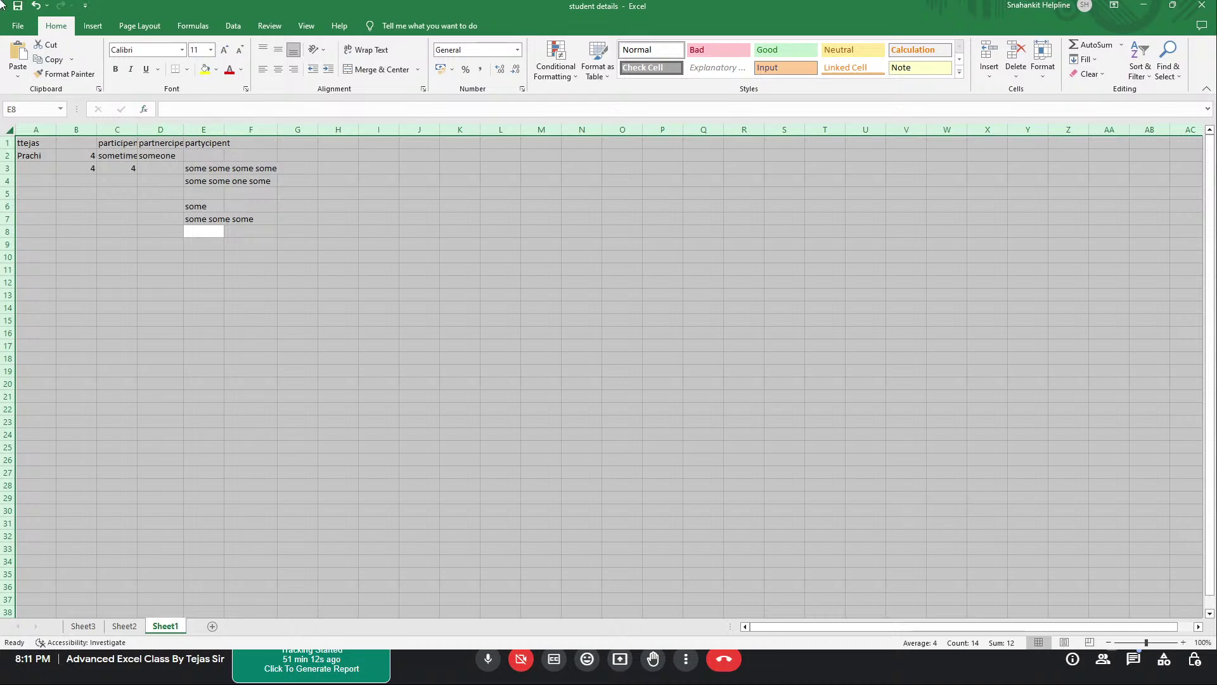
pyautogui.click(125, 197)
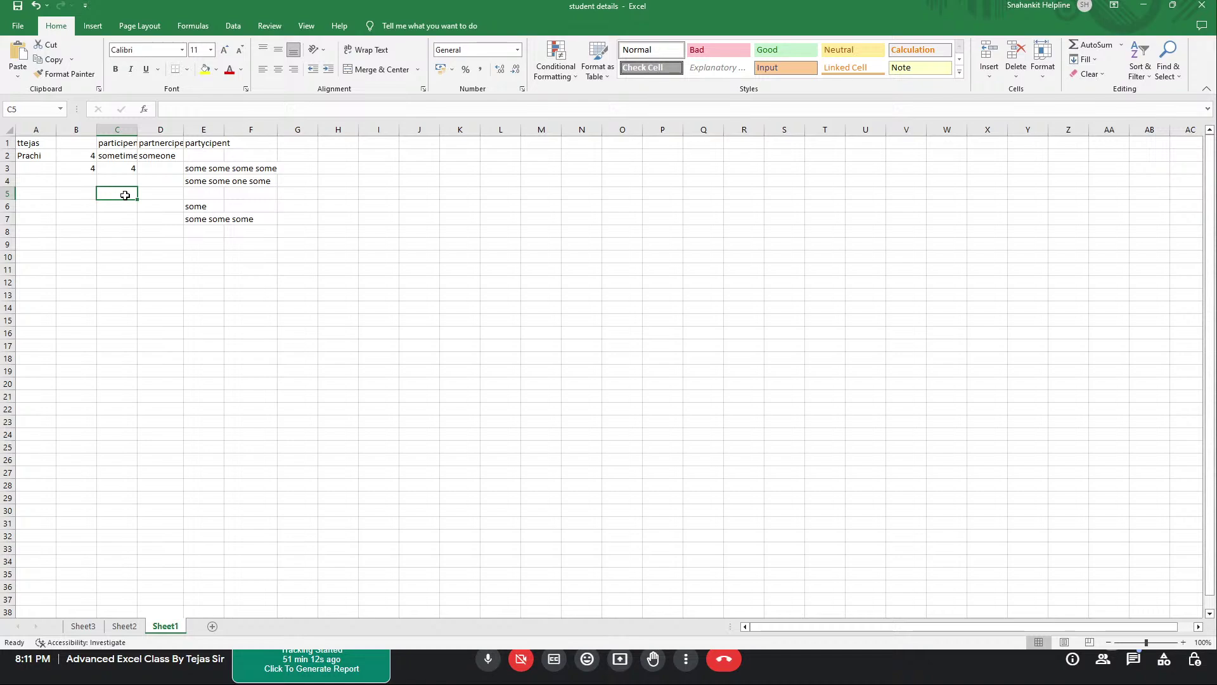
pyautogui.press('Return')
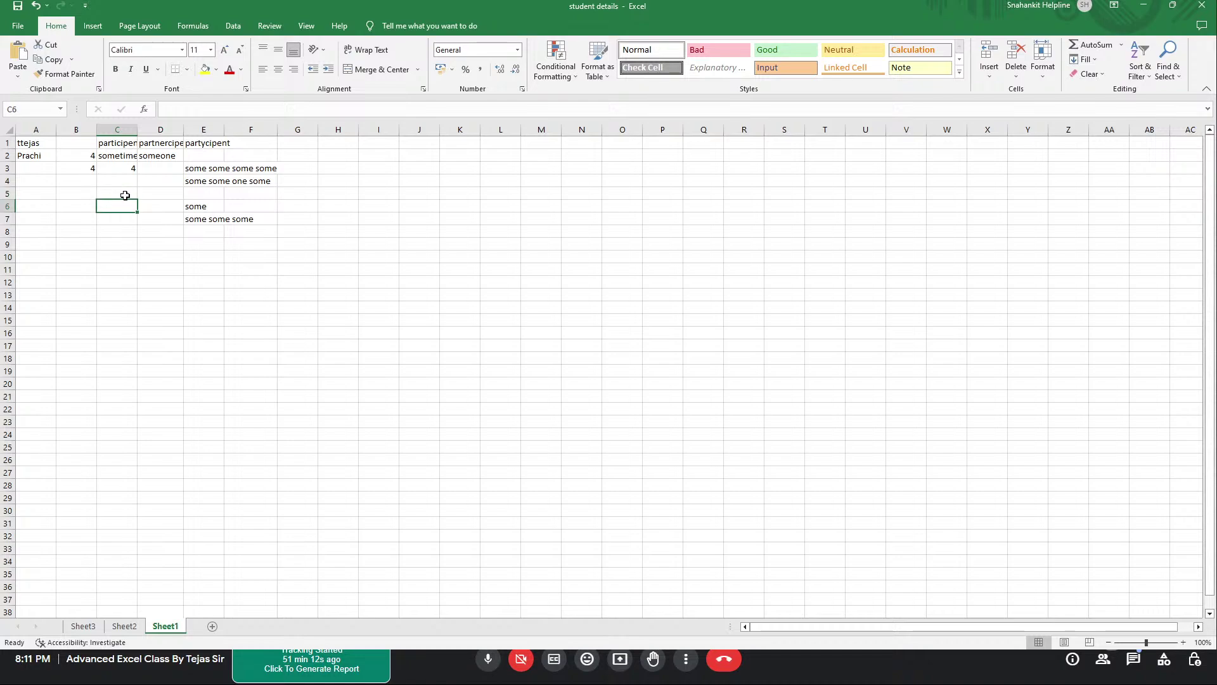
# Select the REPT example cells E6:E7
pyautogui.click(199, 205)
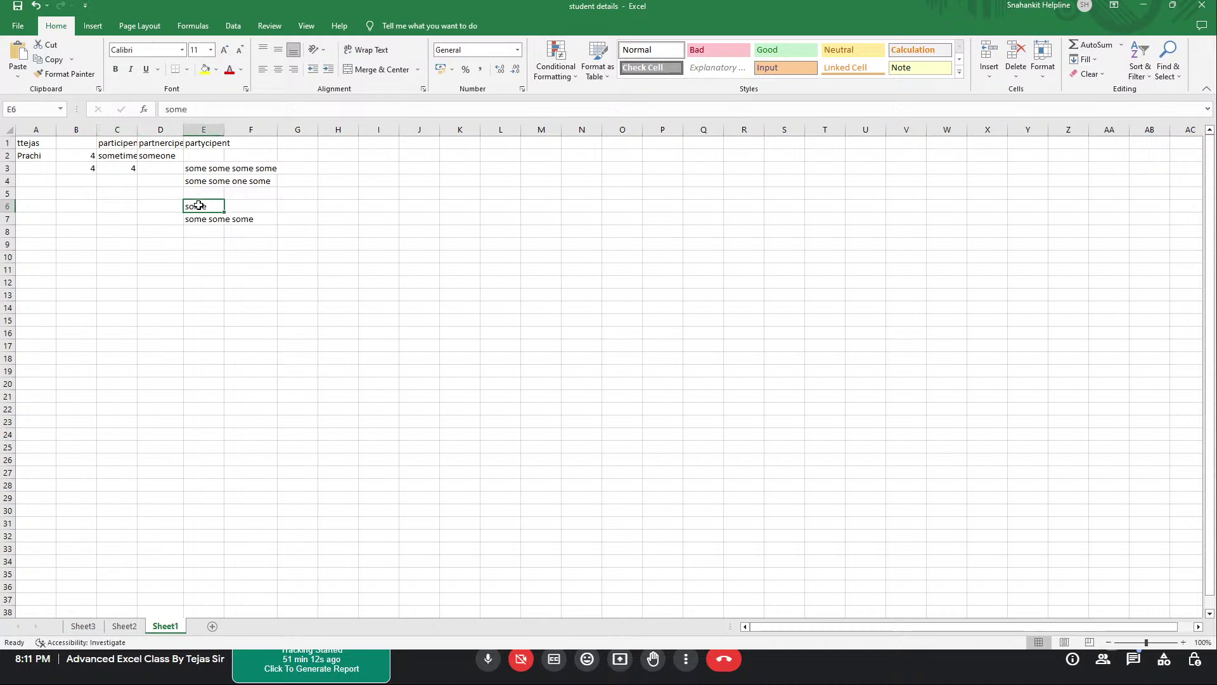
pyautogui.hotkey('shift', 'Down')
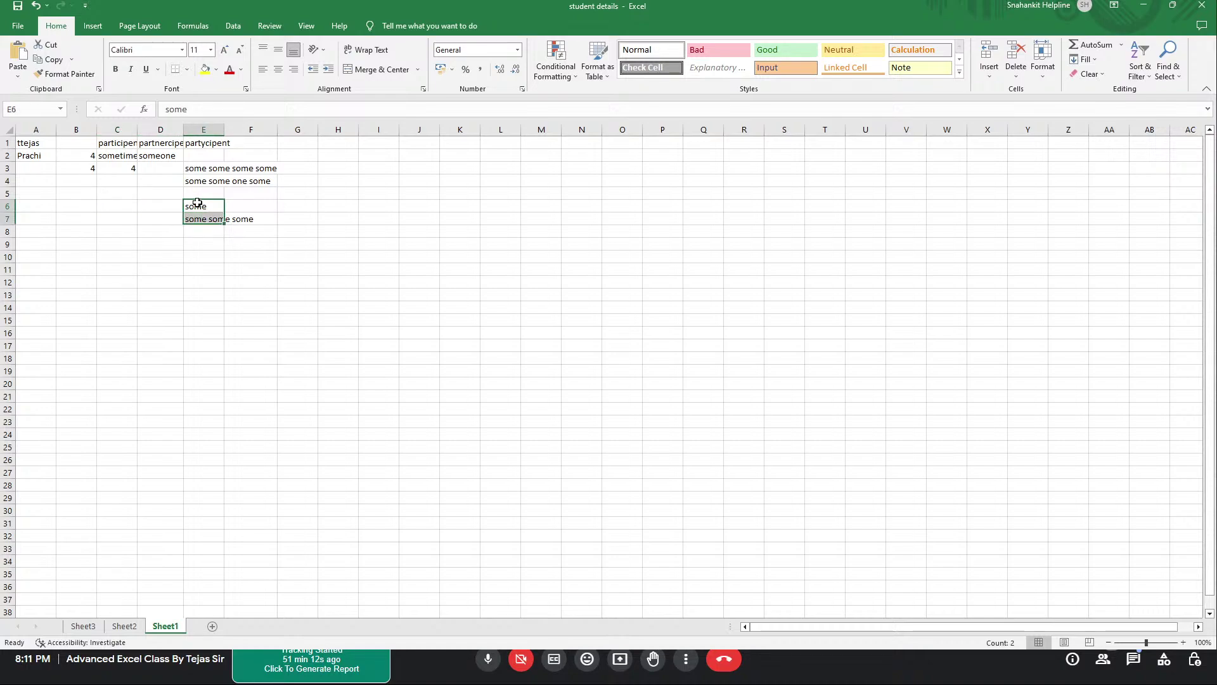